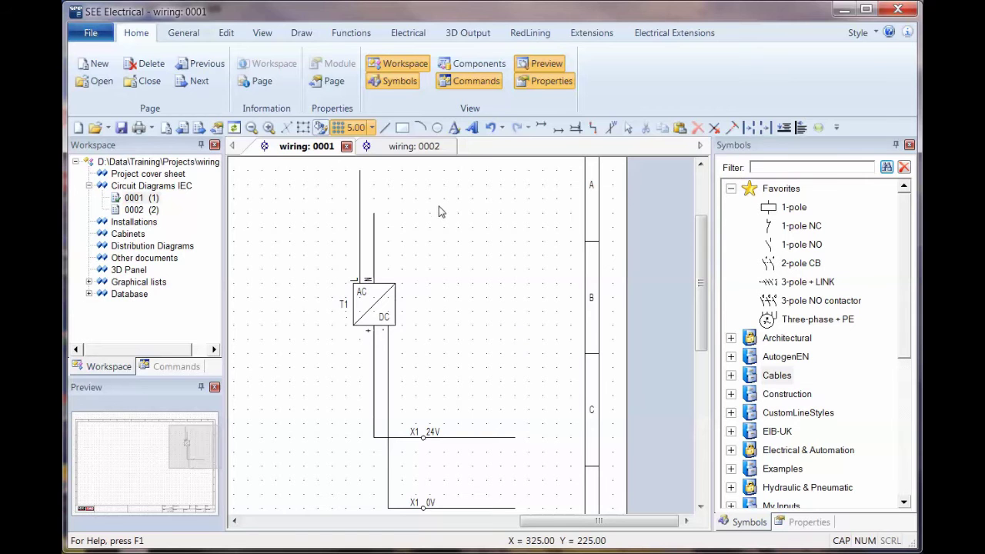
Draw two upper potential lines on page 0001, naming the first L1 and the one below it N
click(542, 129)
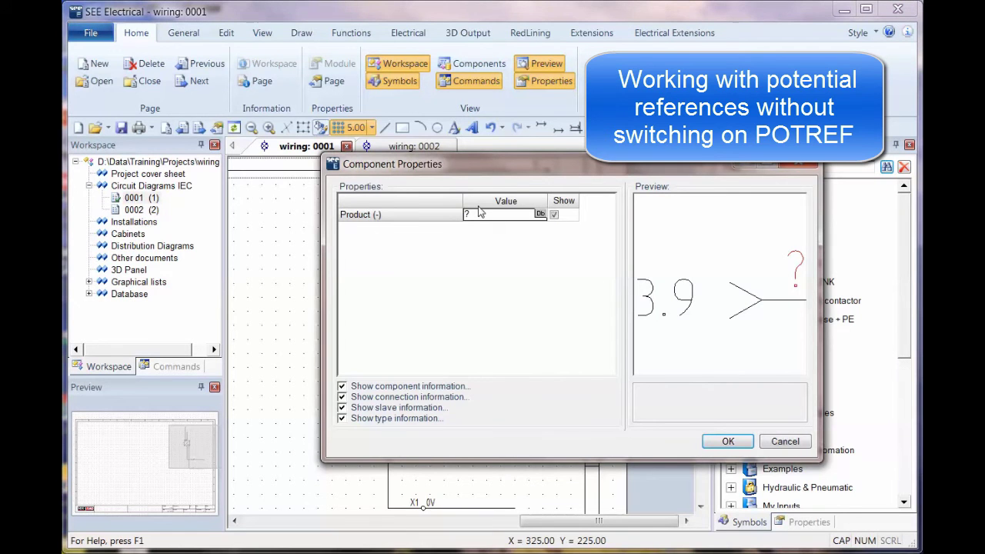
text(L1)
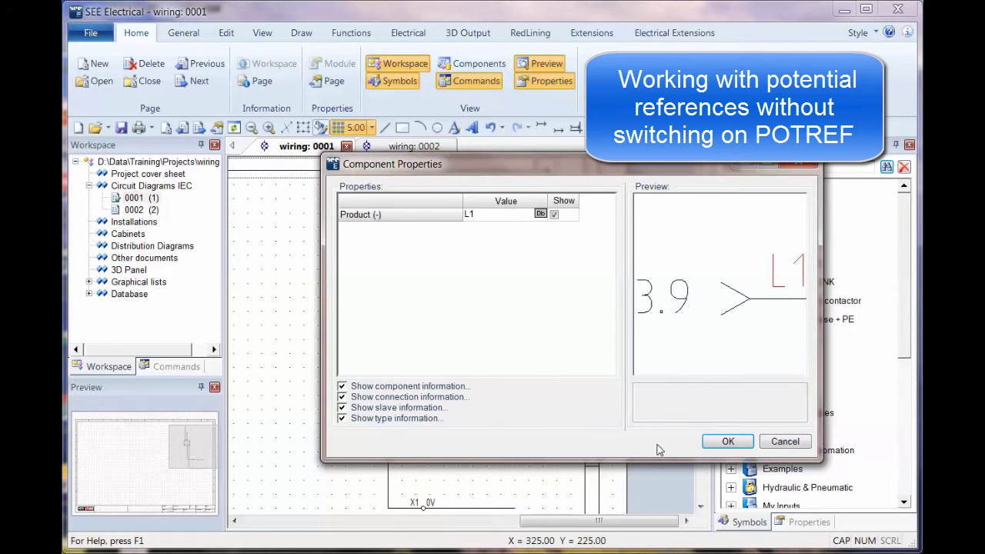
click(728, 441)
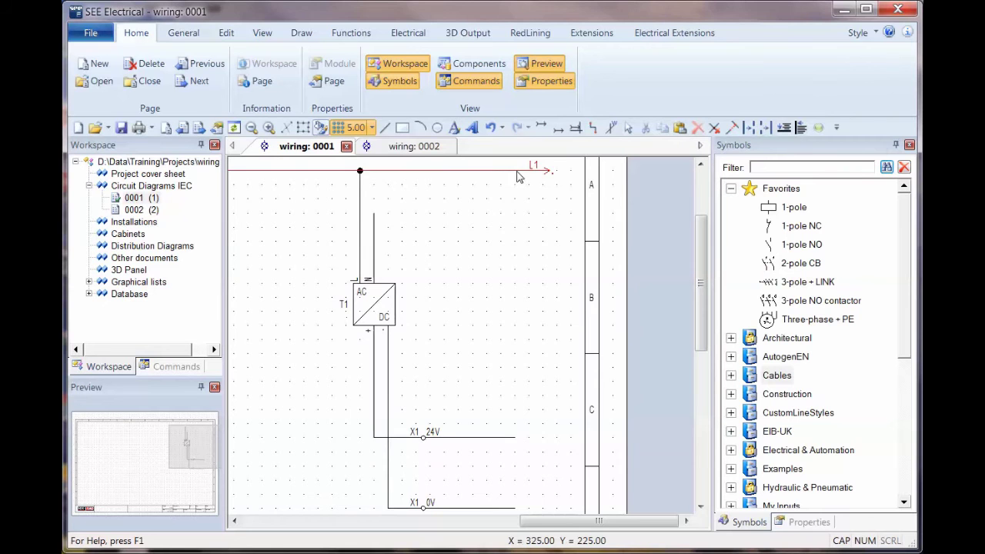
click(521, 223)
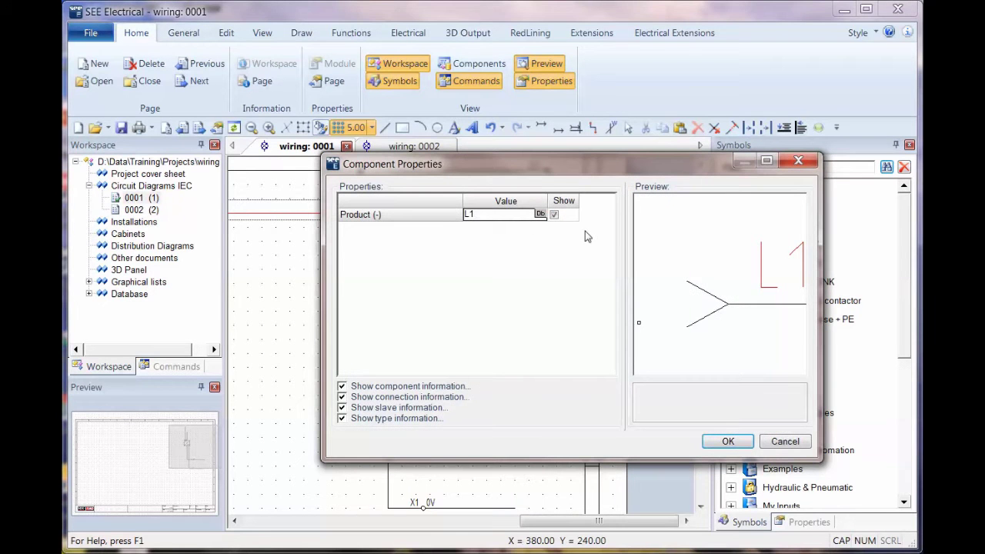
text(N)
click(728, 441)
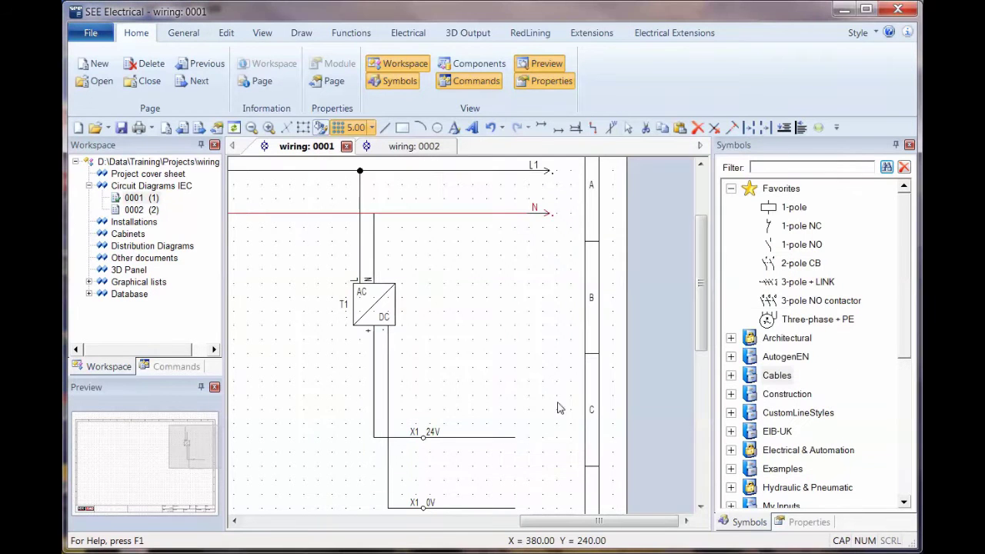
Look at the unconnected START and STOP circuits on page 0002 and return to page 0001
double_click(139, 210)
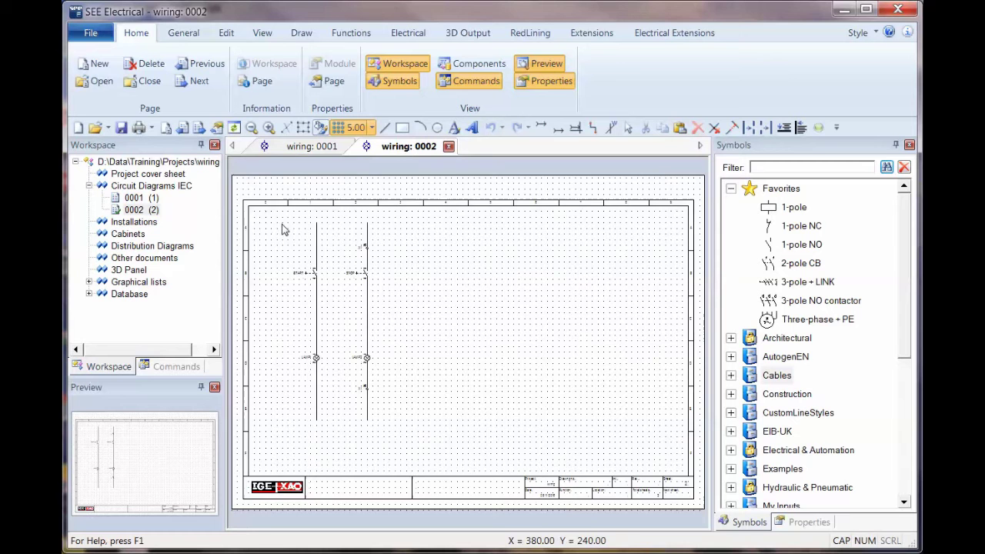
scroll(463, 340, up, 3)
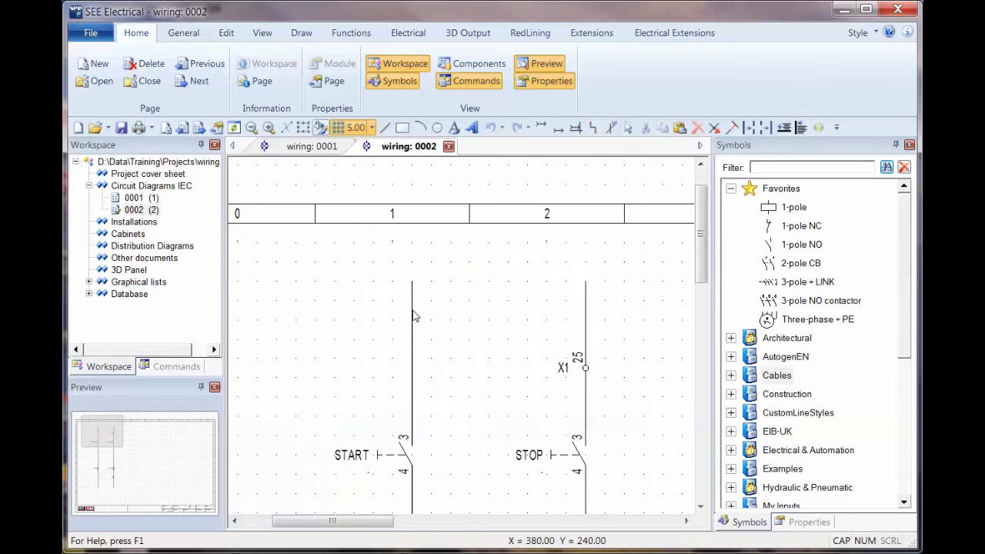
click(300, 147)
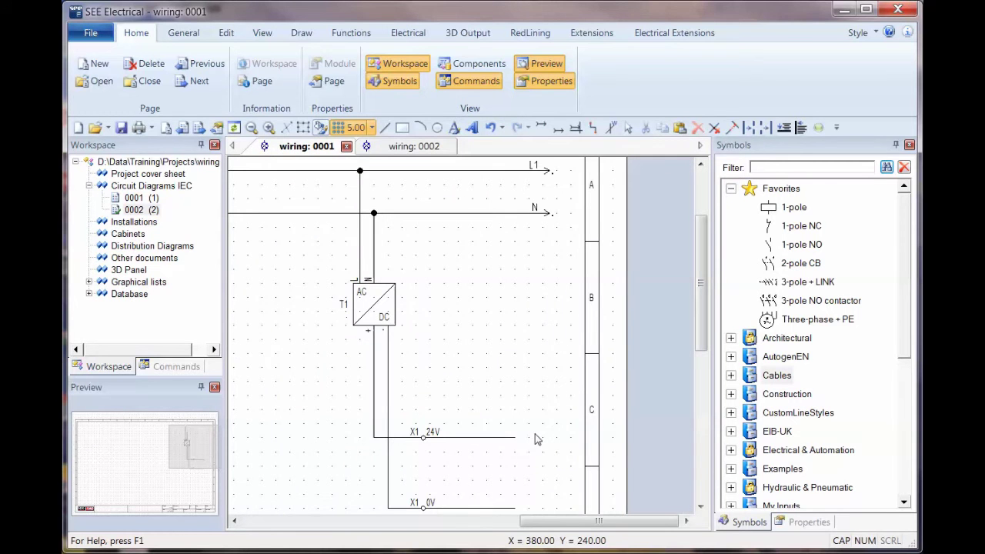
Place signal references named 24V and 0V at the open ends of the two DC output wires on page 0001
scroll(511, 457, down, 3)
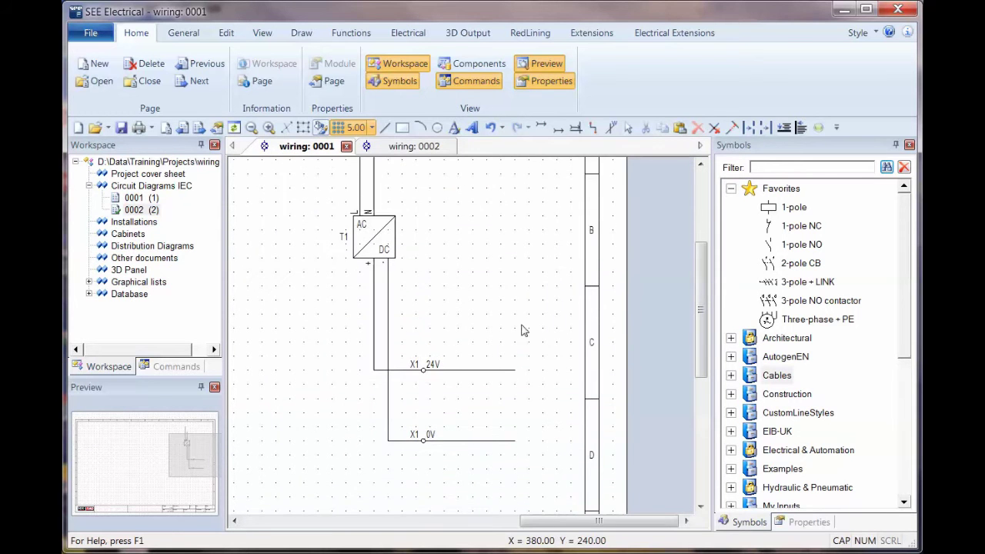
click(403, 33)
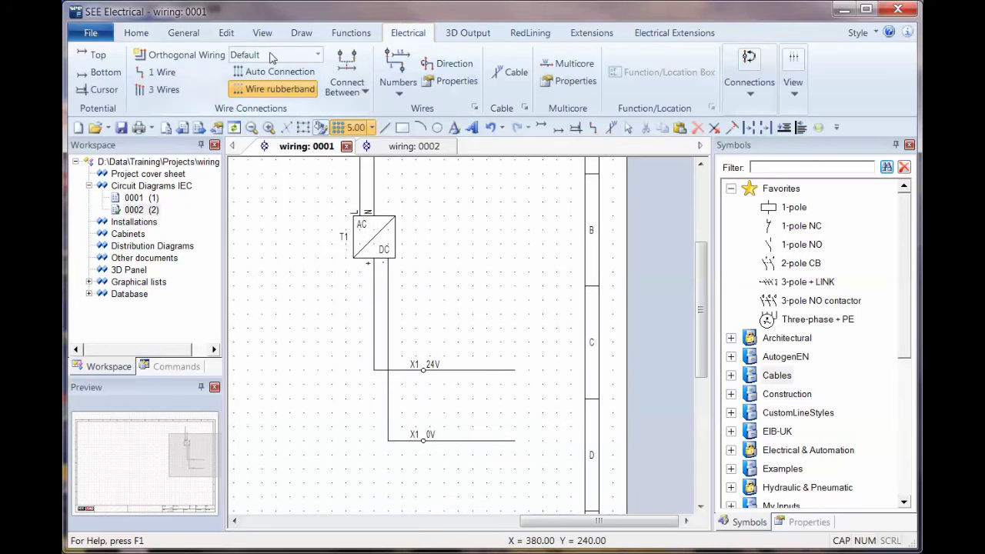
click(162, 72)
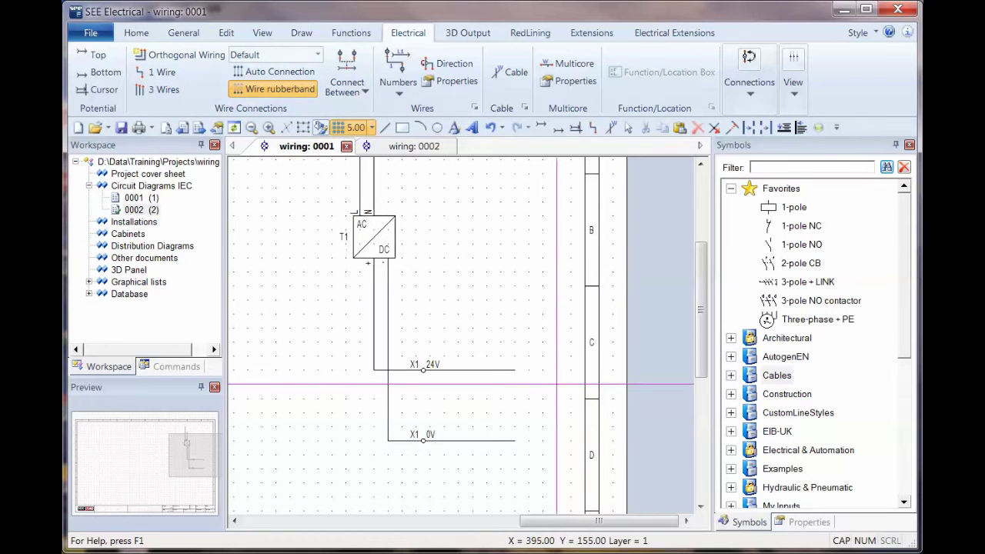
click(594, 413)
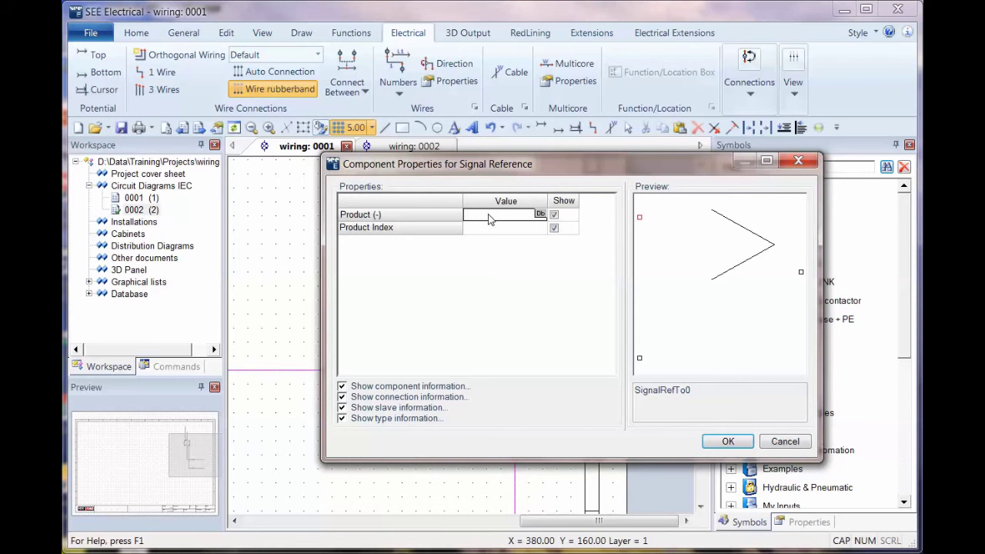
text(24V)
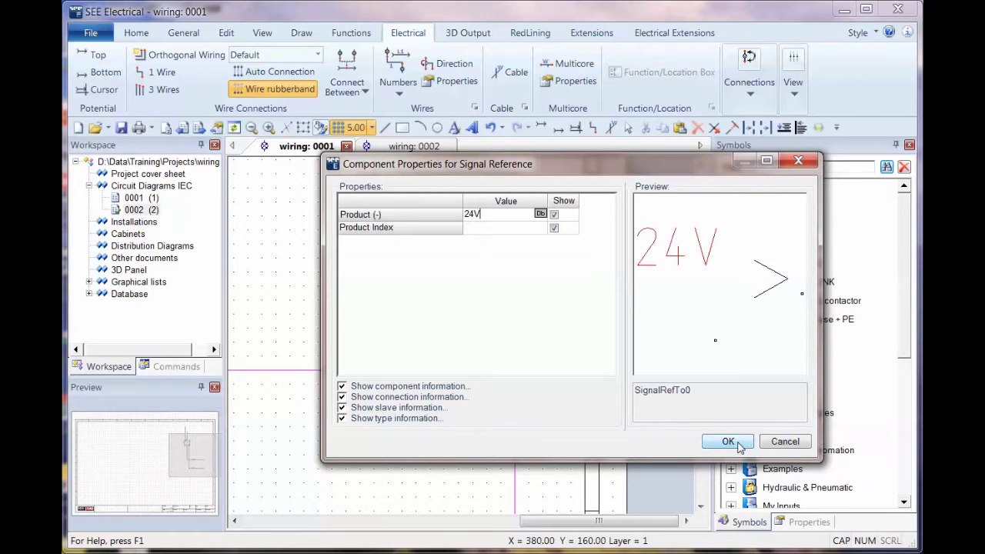
click(728, 441)
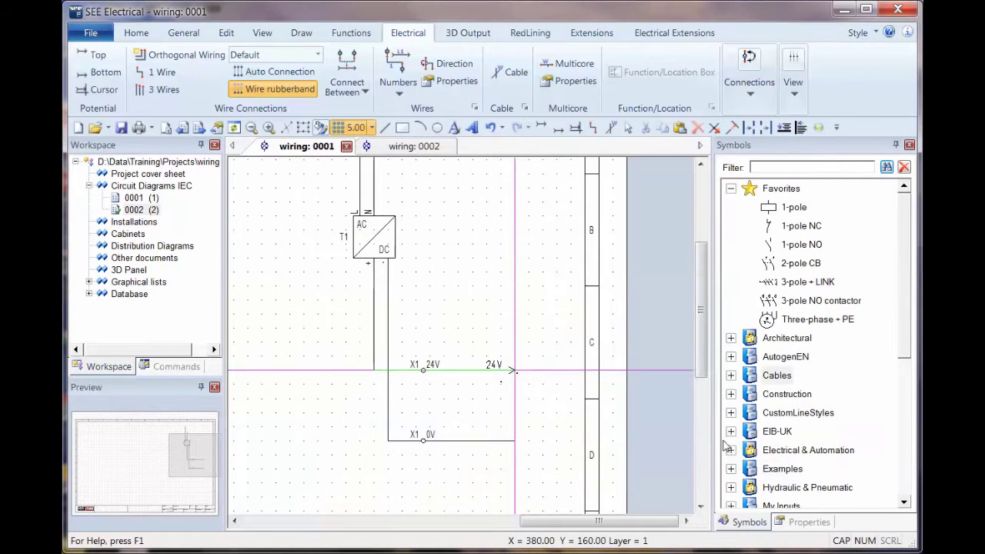
click(515, 441)
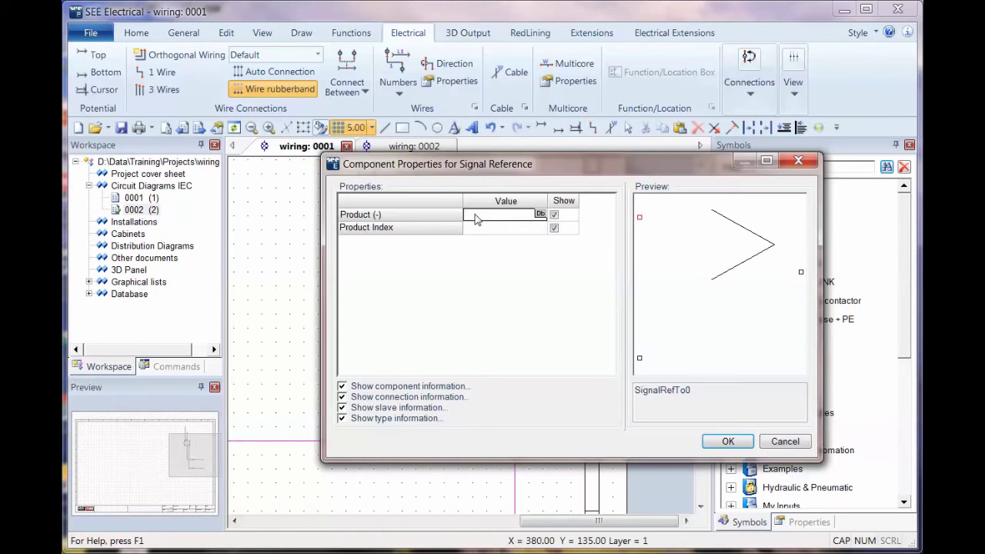
text(0V)
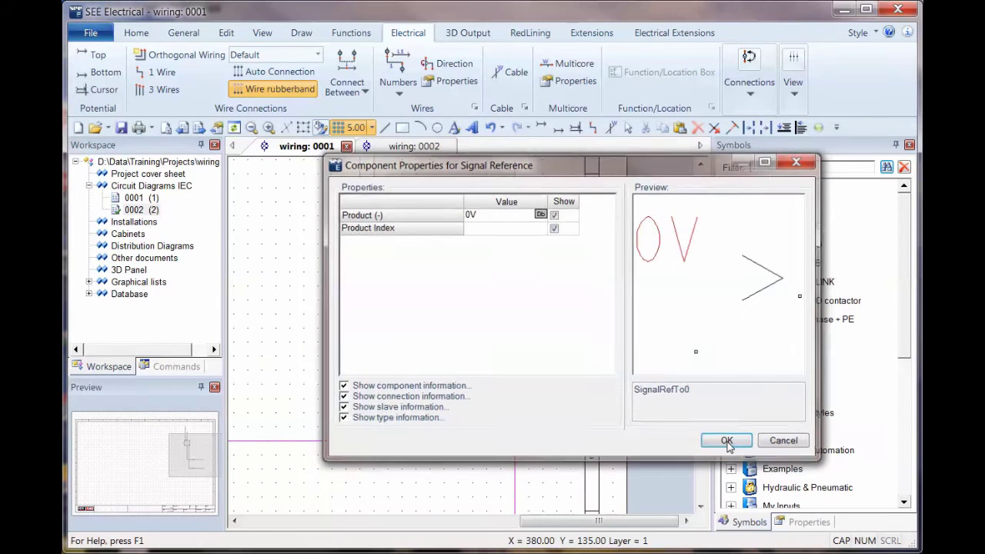
click(727, 441)
Insert an upper potential on page 0002 and assign it the existing product name 24V from the project's list
click(416, 146)
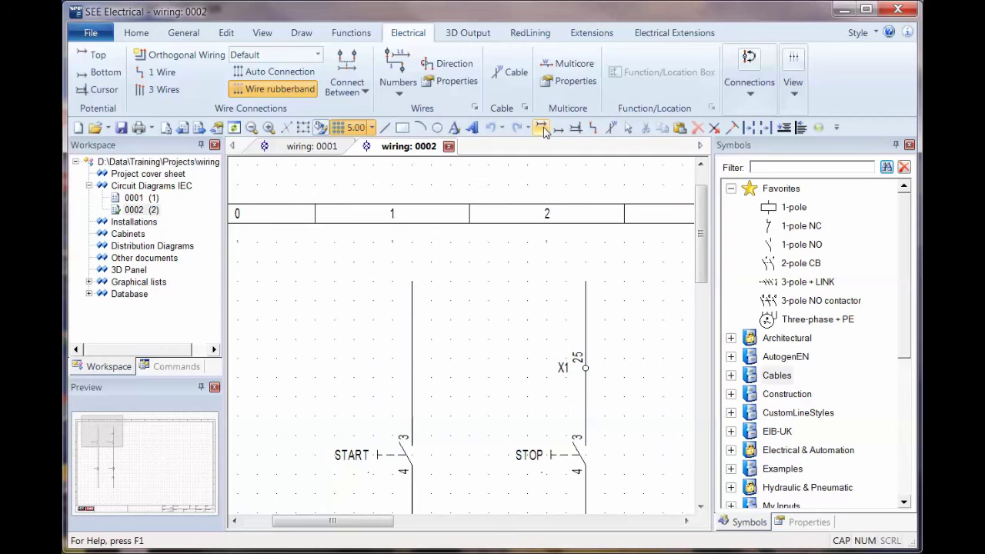
click(99, 55)
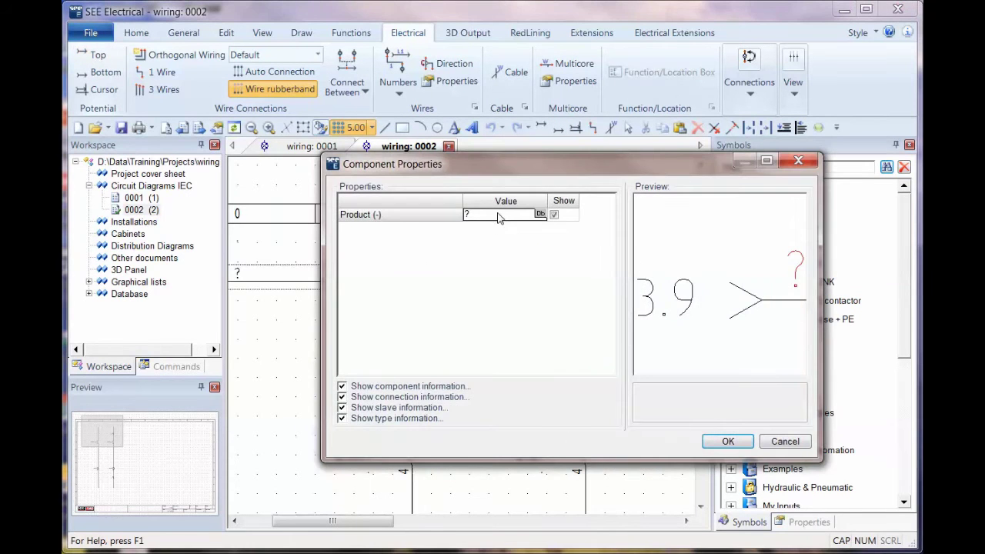
click(540, 214)
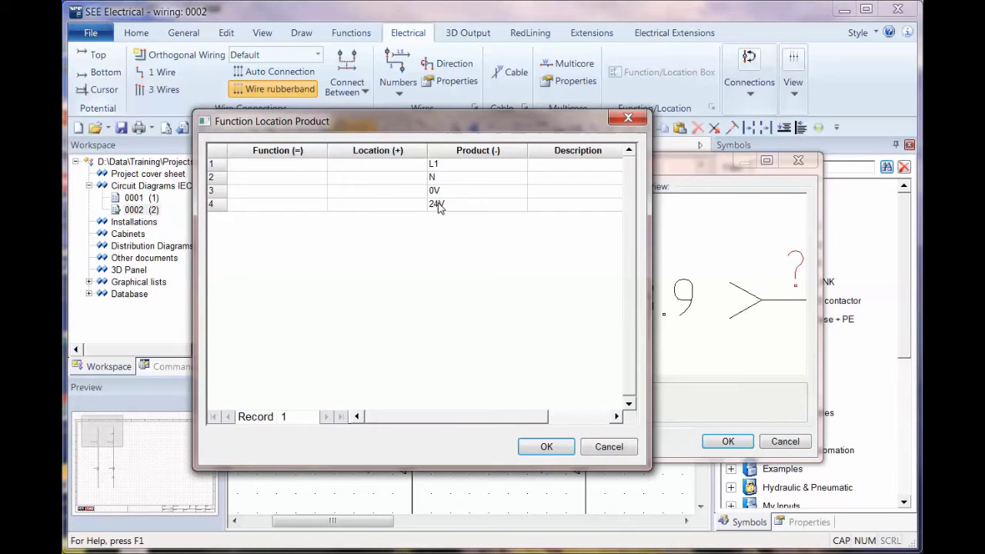
click(436, 204)
click(548, 445)
click(727, 441)
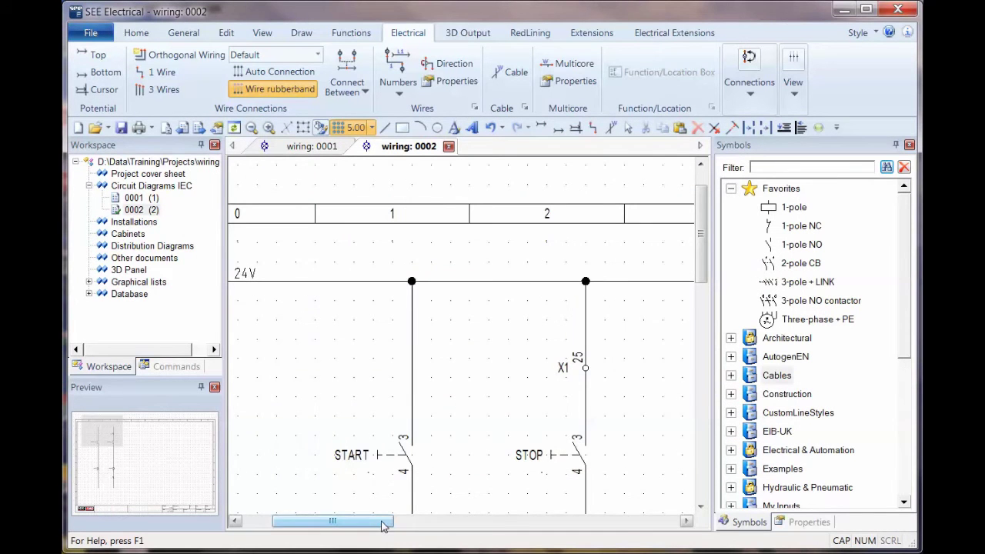
Insert a lower potential beneath the lamp circuits on page 0002 and assign it the existing product name 0V
drag(388, 522, 371, 522)
scroll(393, 452, down, 2)
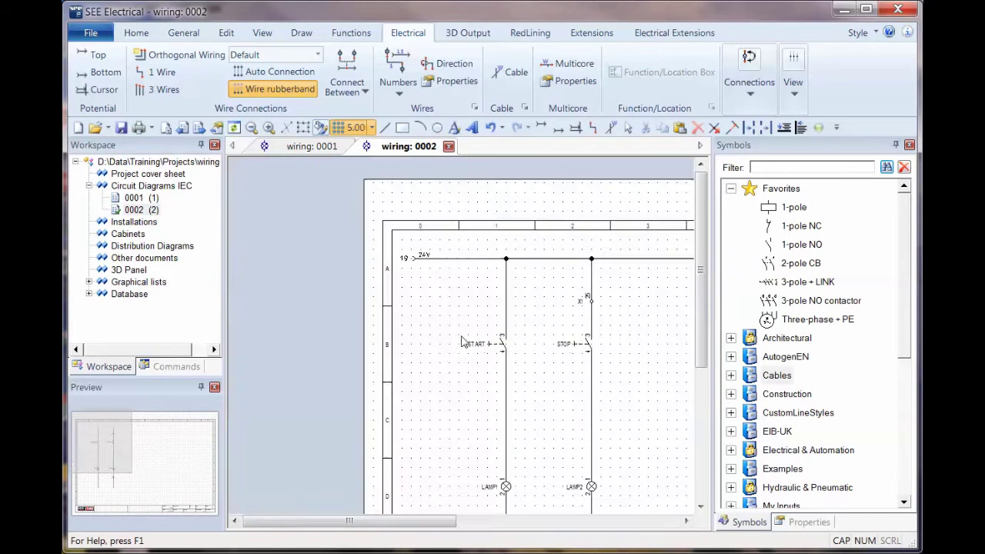
scroll(462, 342, down, 2)
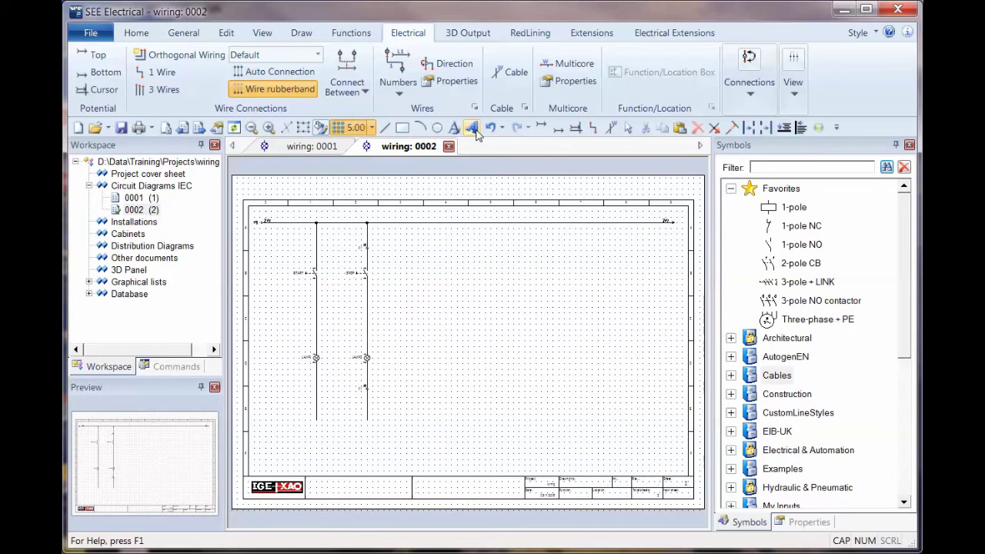
click(98, 72)
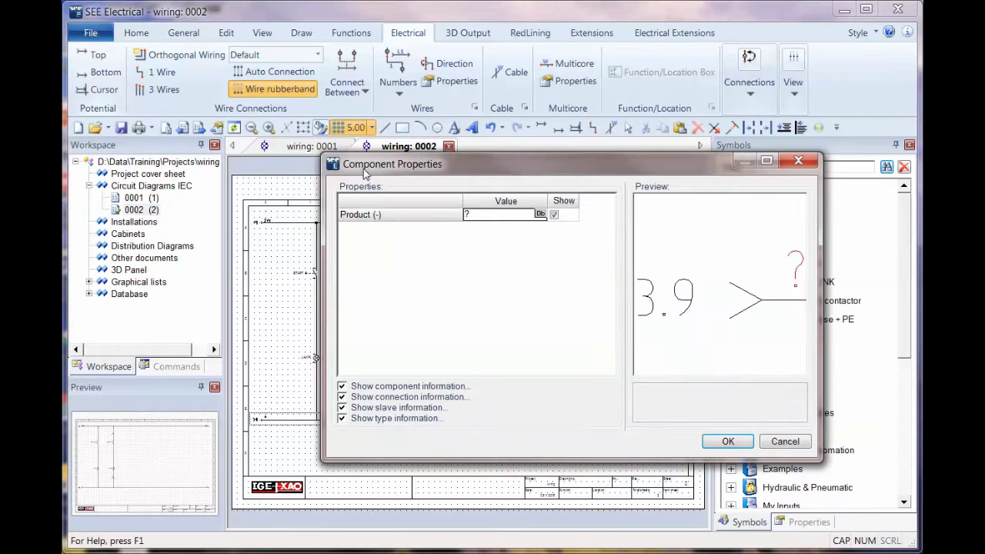
click(542, 215)
click(420, 192)
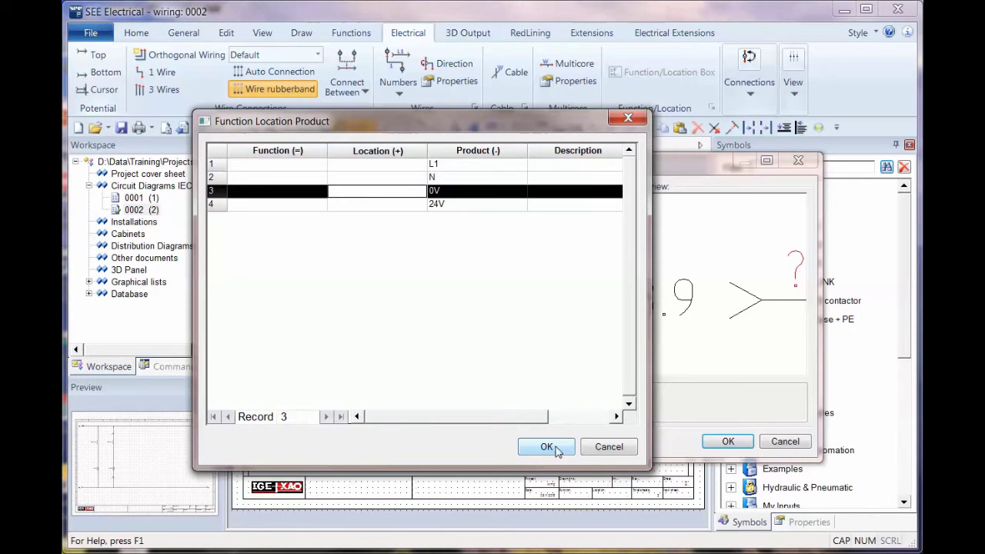
click(547, 446)
click(726, 440)
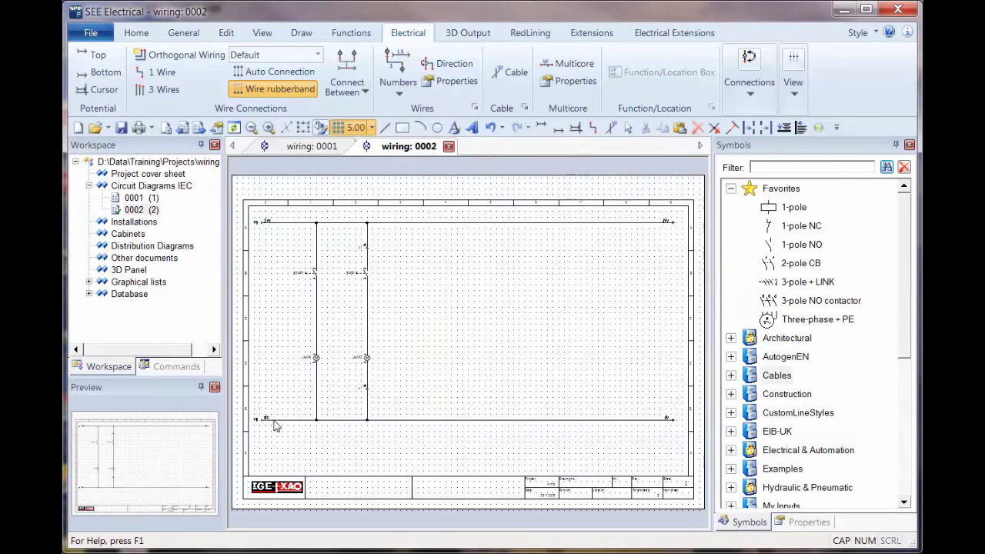
Check the cross-references of the potentials on page 0002 and of the 24V and 0V signals on page 0001
scroll(449, 334, up, 3)
scroll(507, 319, up, 3)
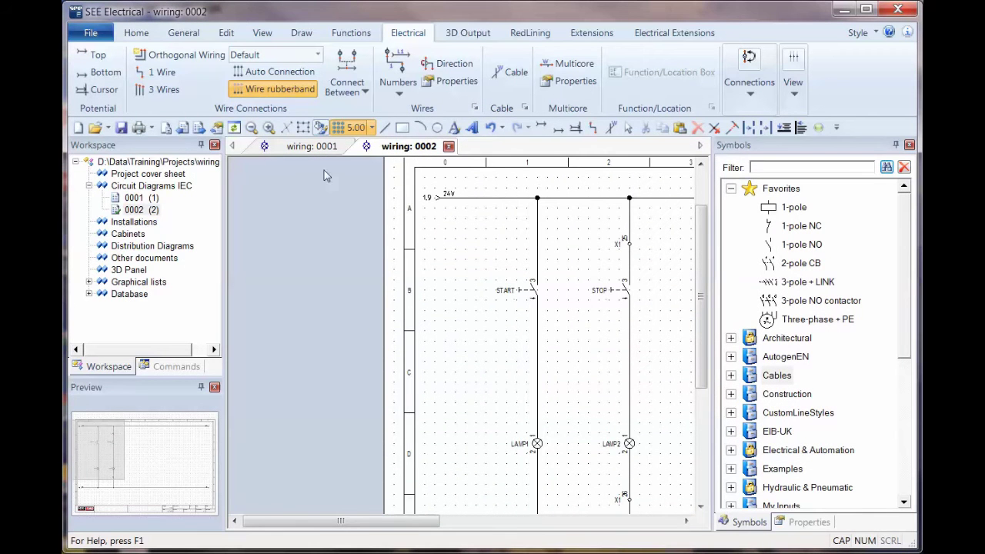
click(307, 147)
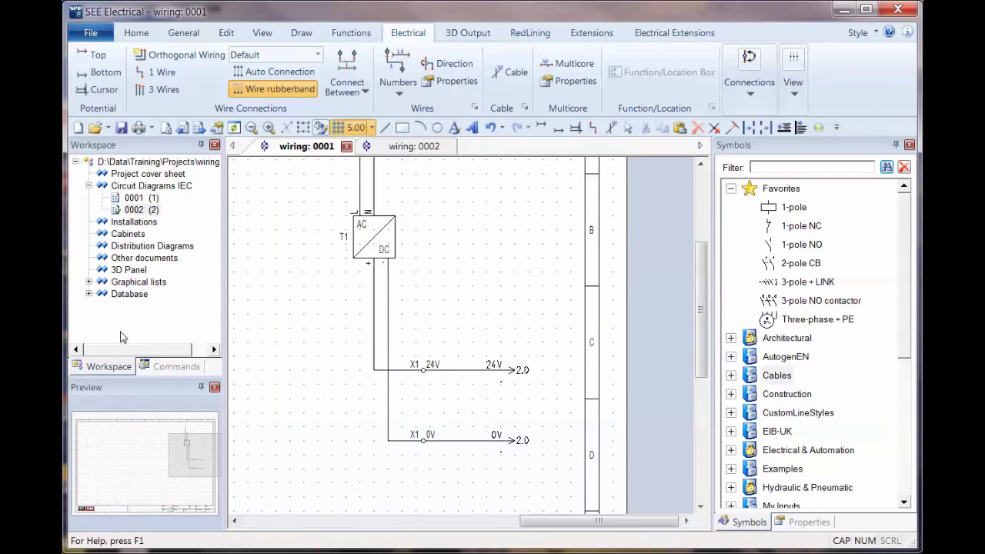
Open the Terminals database view and move it to a new horizontal tab group
click(89, 294)
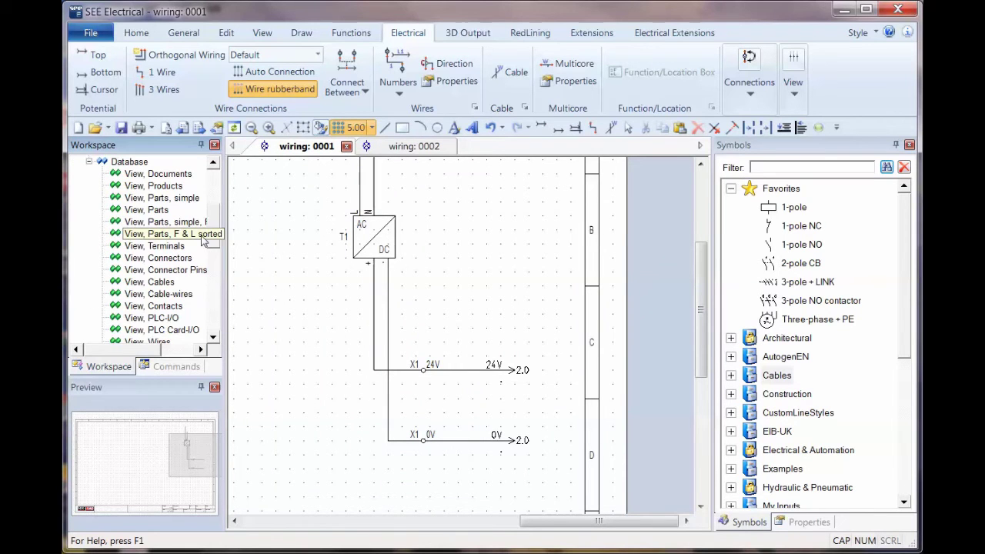
double_click(159, 245)
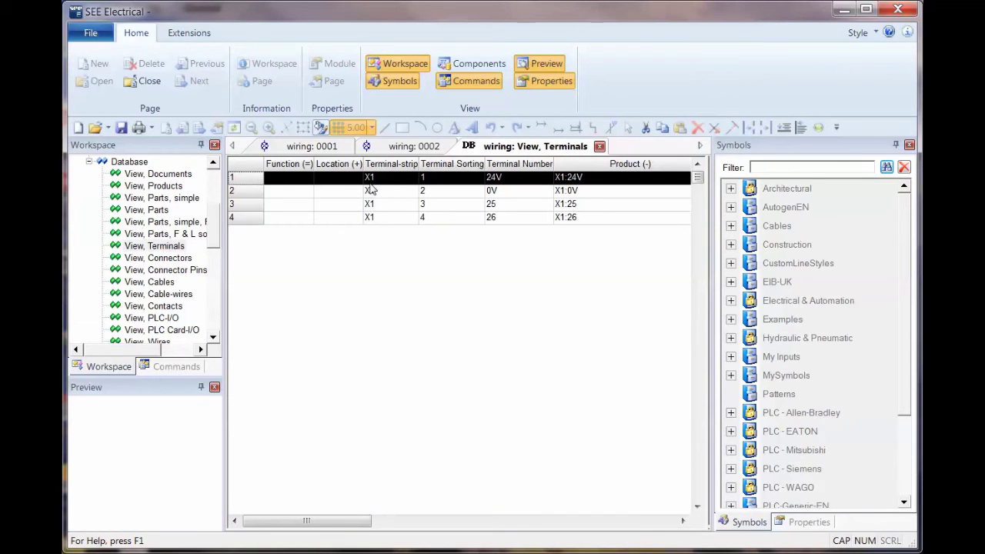
right_click(518, 150)
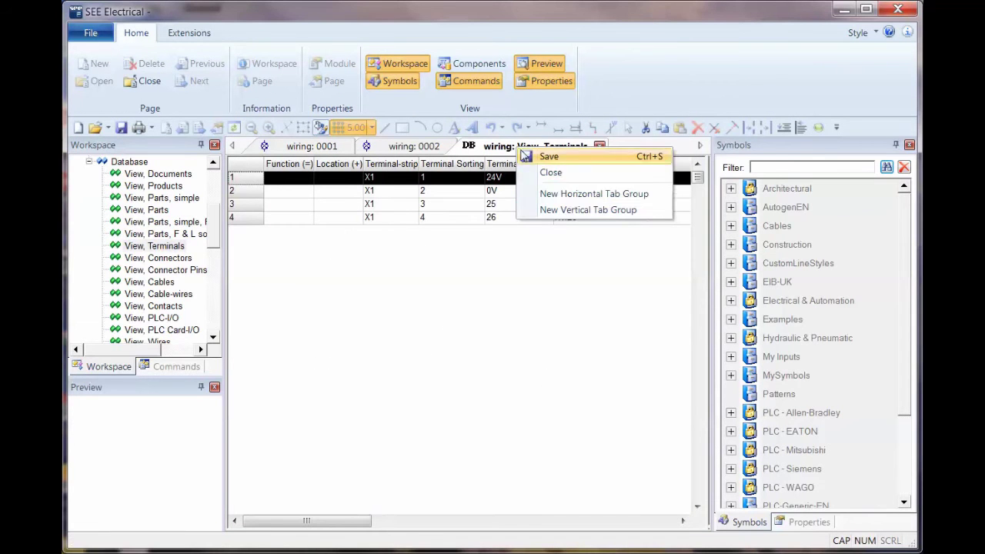
click(578, 194)
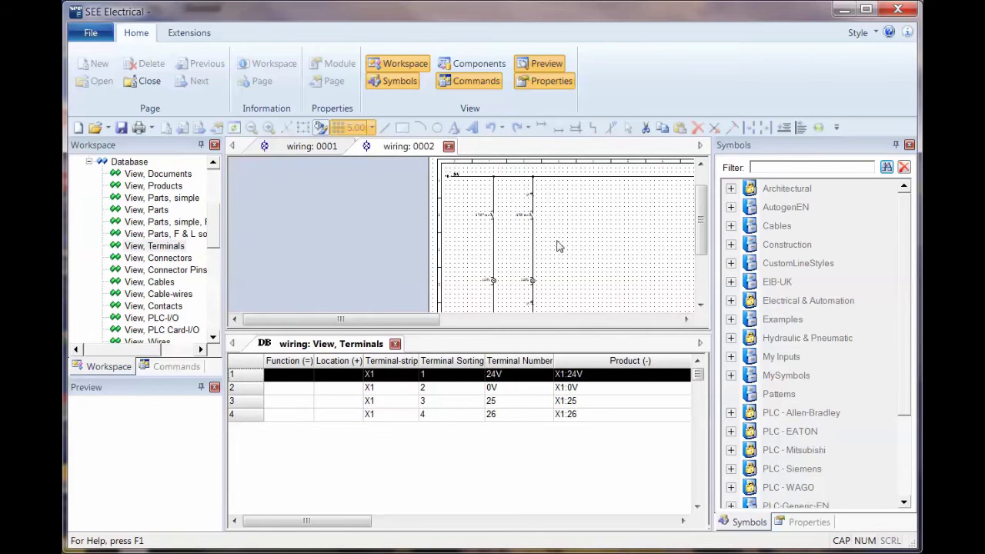
Show the 24V and 0V terminals of page 0001 in an enlarged pane and examine the terminal list's From and To columns
click(329, 146)
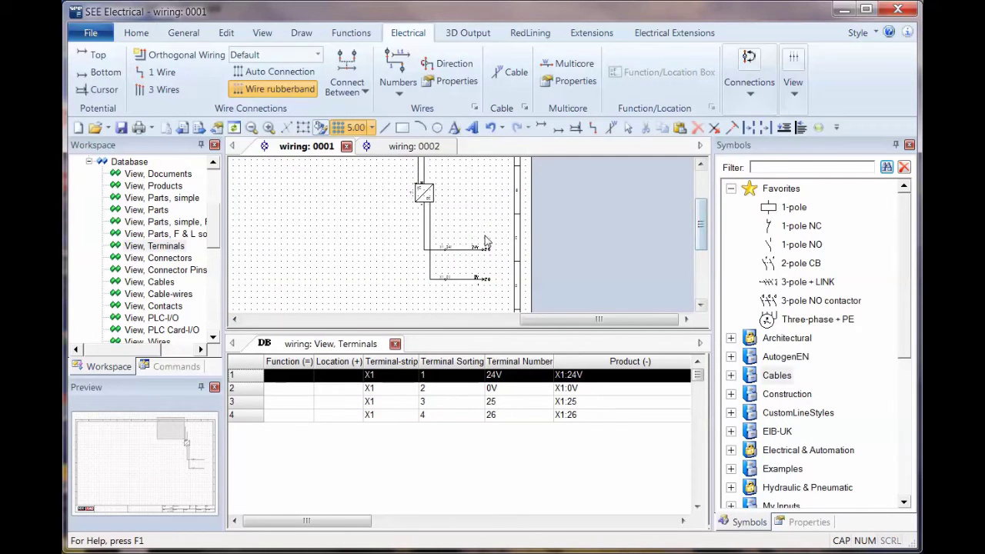
scroll(474, 257, up, 2)
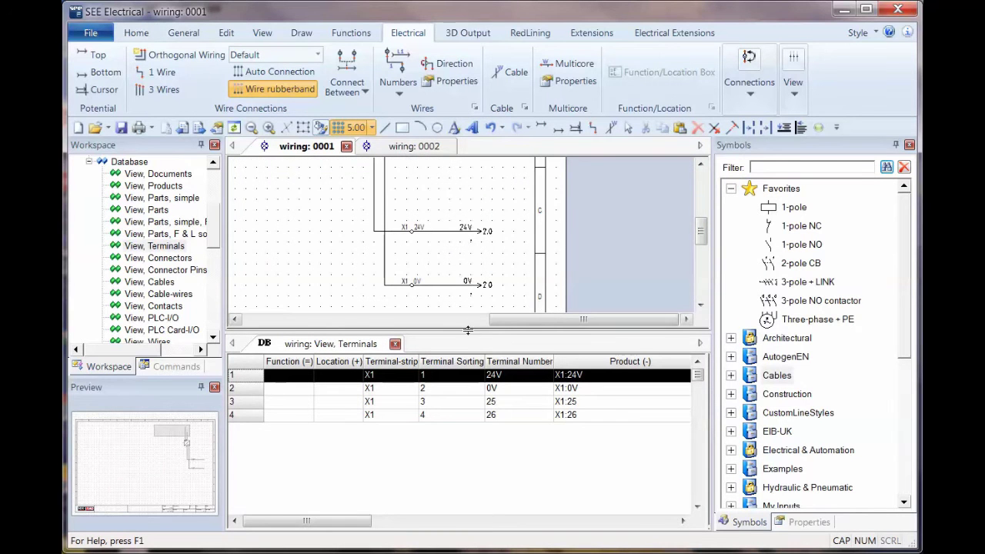
drag(472, 333, 473, 390)
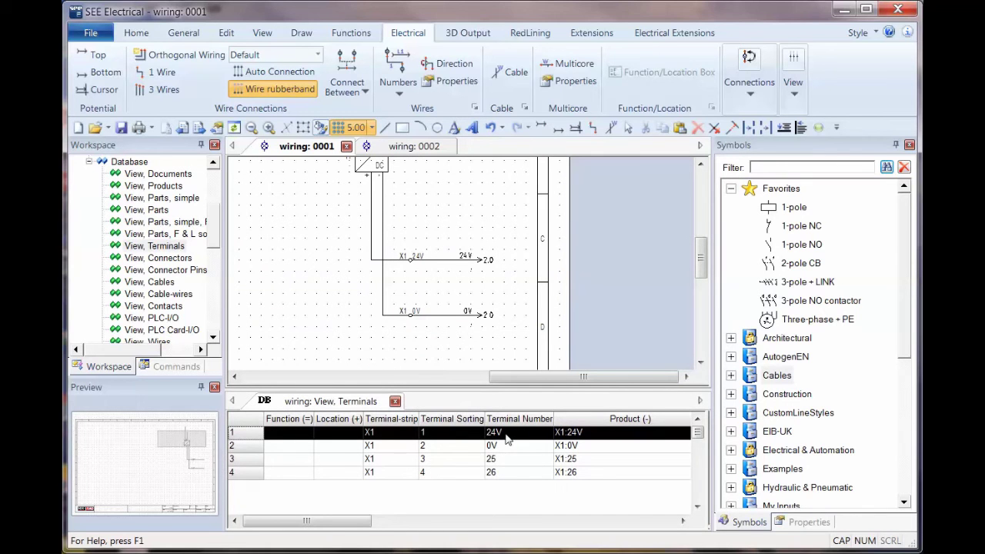
drag(341, 523, 644, 539)
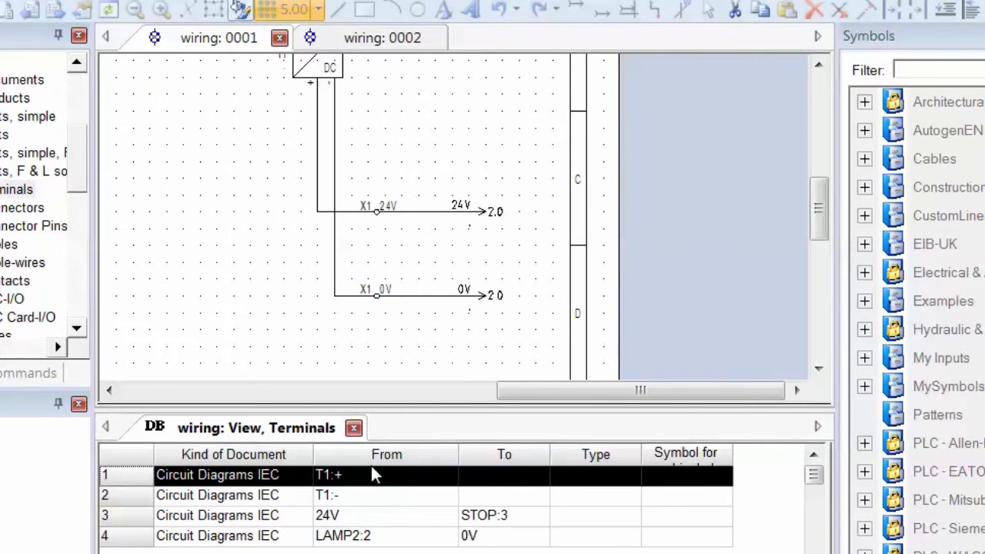
Compare the terminal list's From and To entries with terminal X1:25, the STOP contact and the 24V potential on page 0002
click(350, 495)
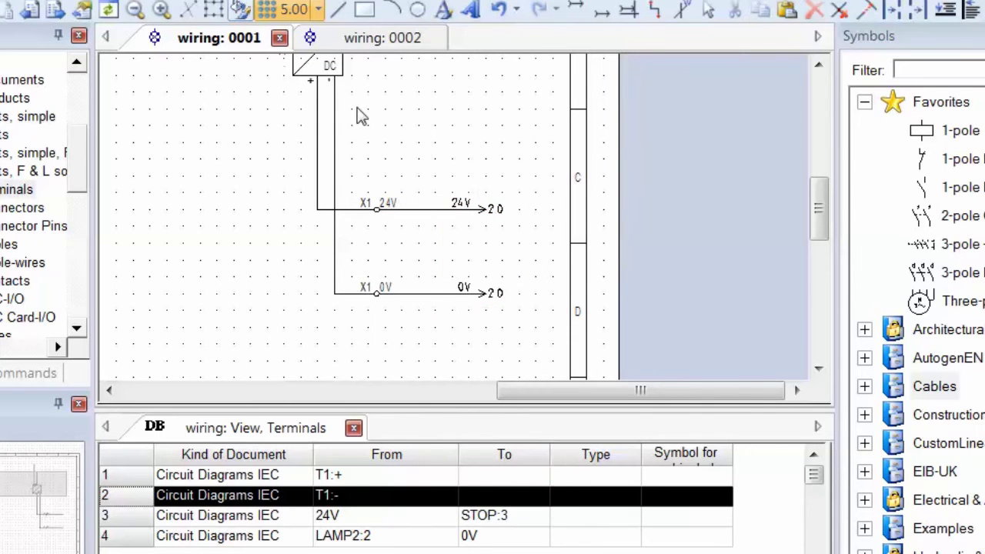
click(368, 40)
scroll(457, 223, up, 3)
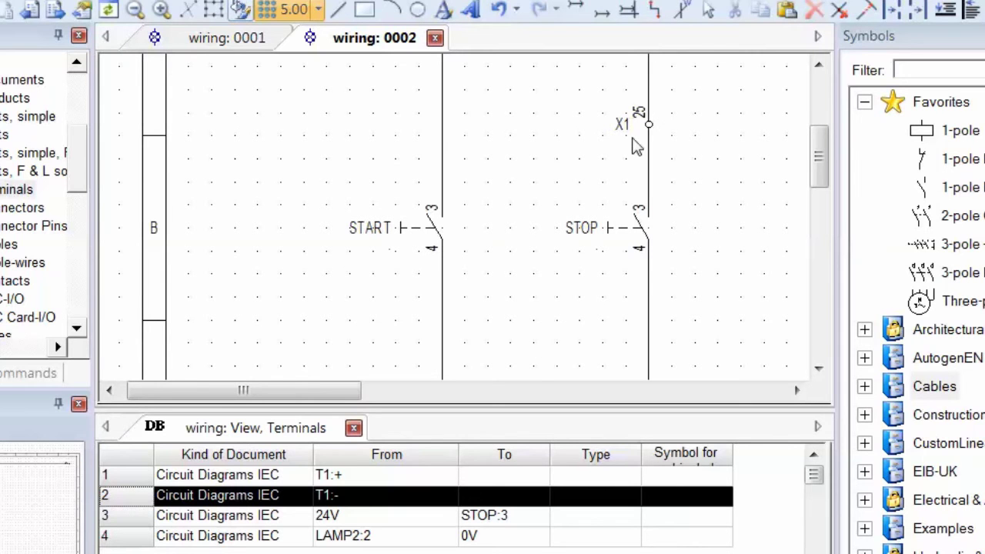
click(642, 119)
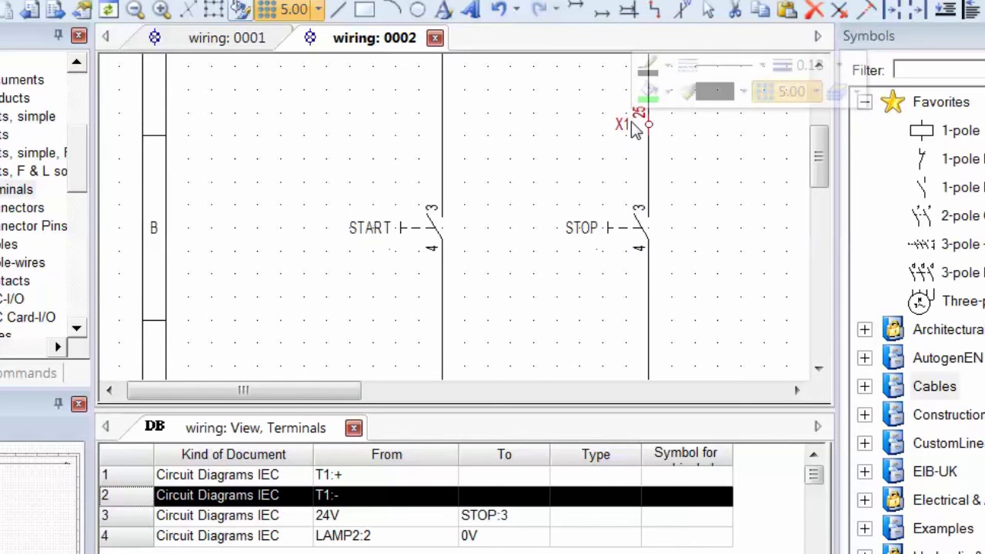
click(649, 229)
click(494, 514)
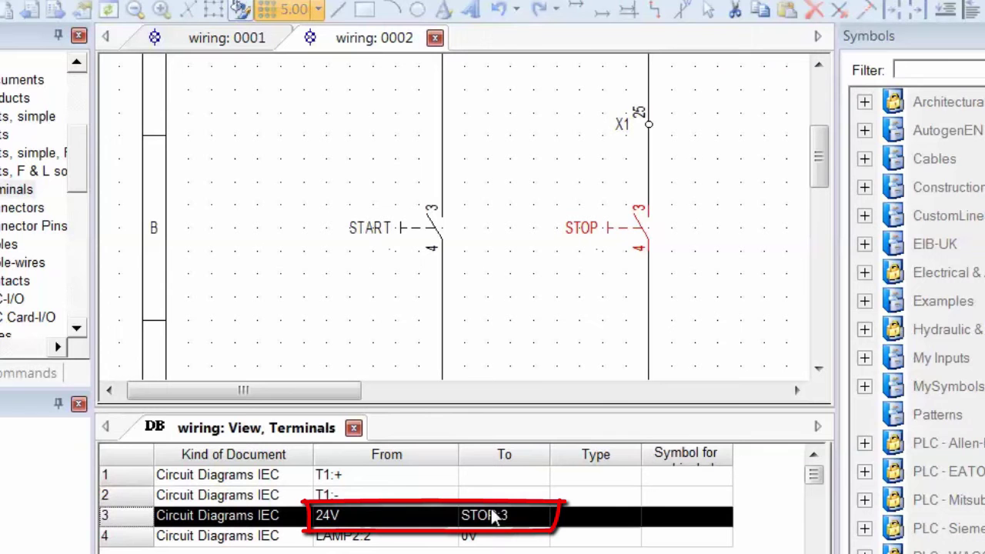
click(691, 200)
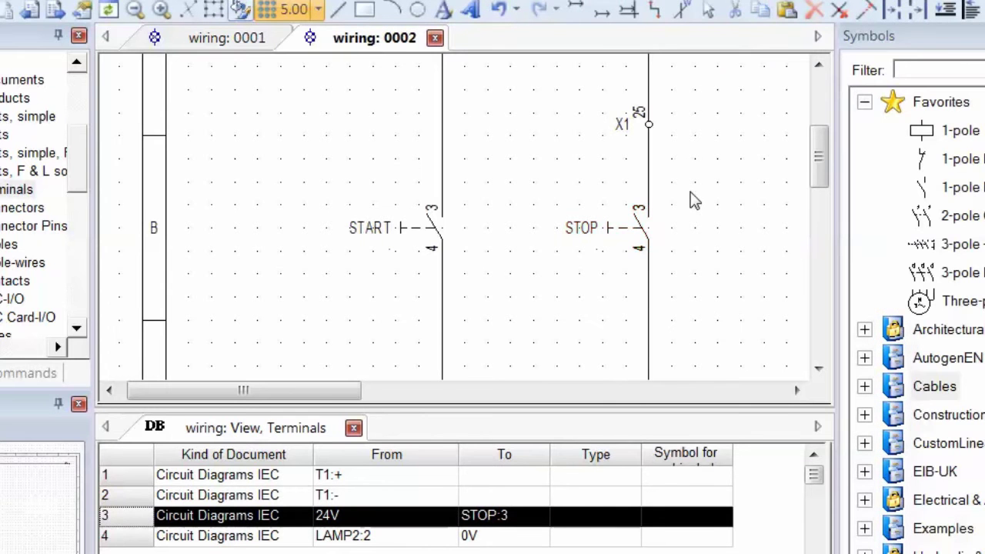
scroll(690, 194, up, 3)
click(707, 131)
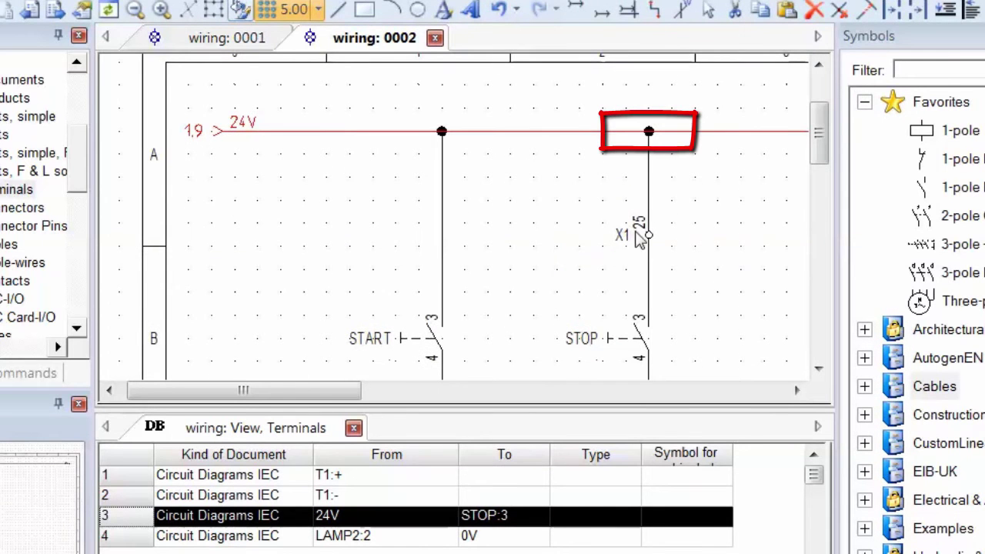
click(436, 339)
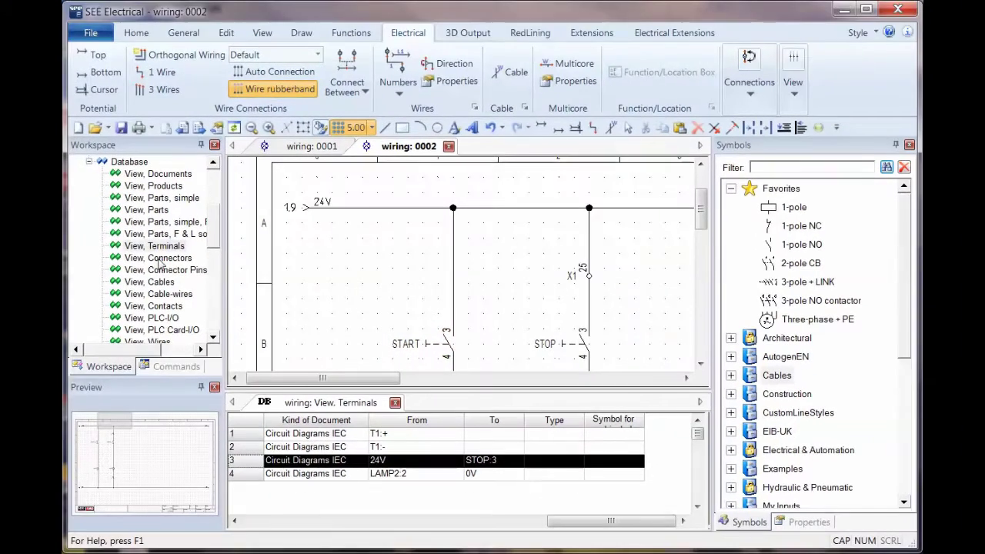
Open the Wires database view and examine the From and To entries of the wires connected to 24V and 0V
scroll(215, 224, down, 3)
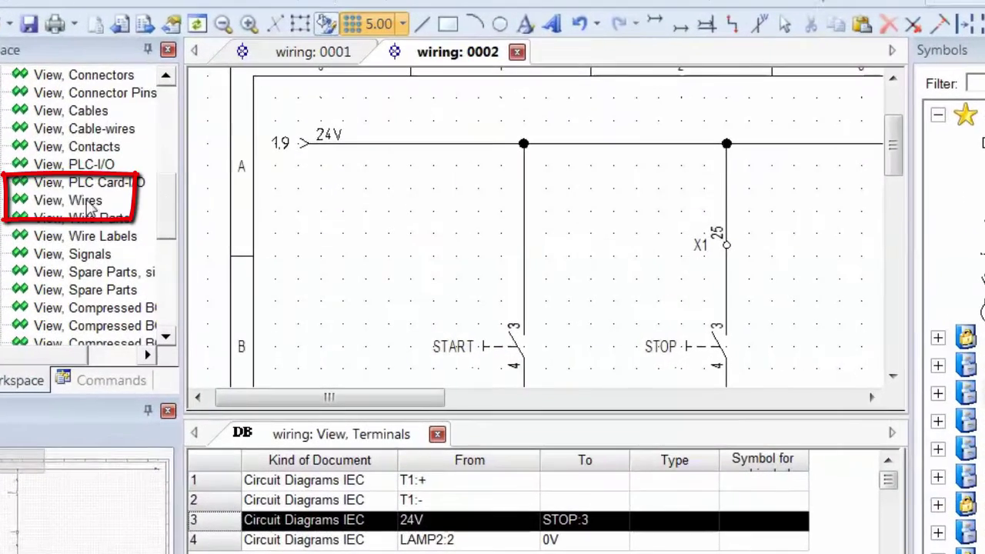
double_click(154, 244)
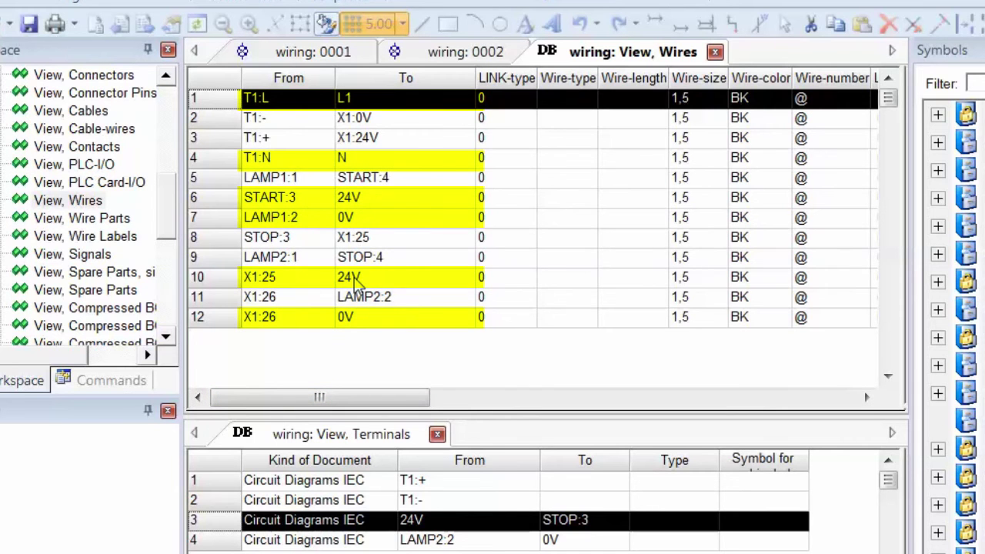
click(355, 281)
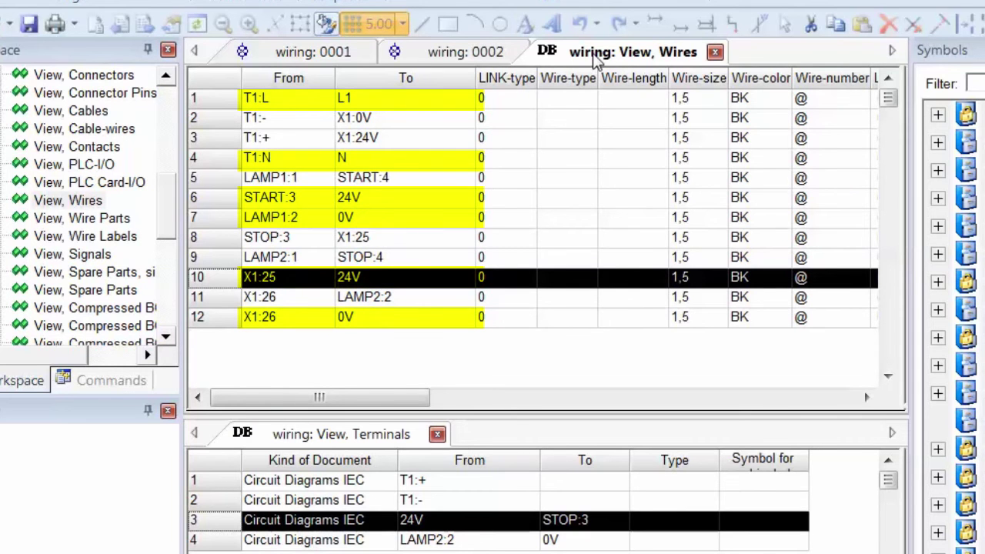
click(356, 198)
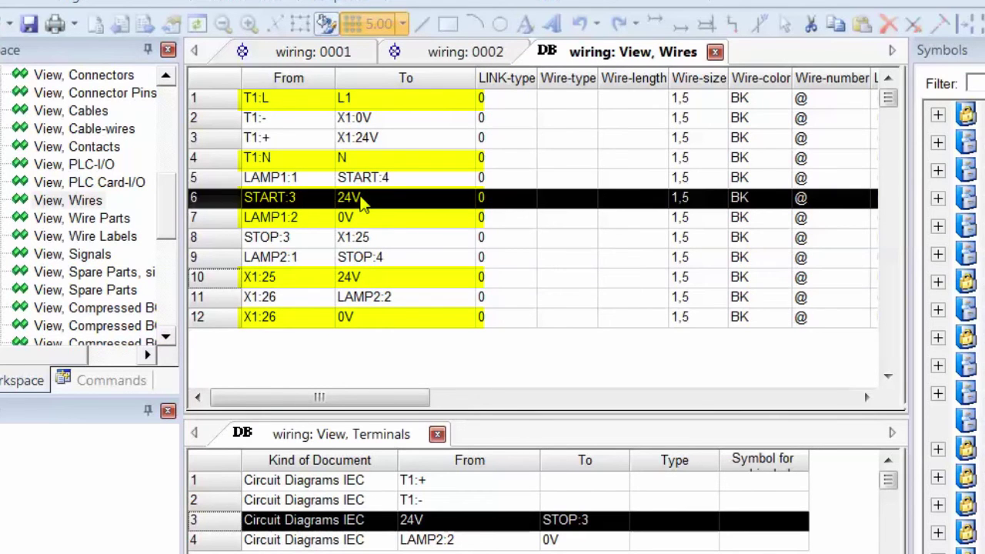
click(346, 217)
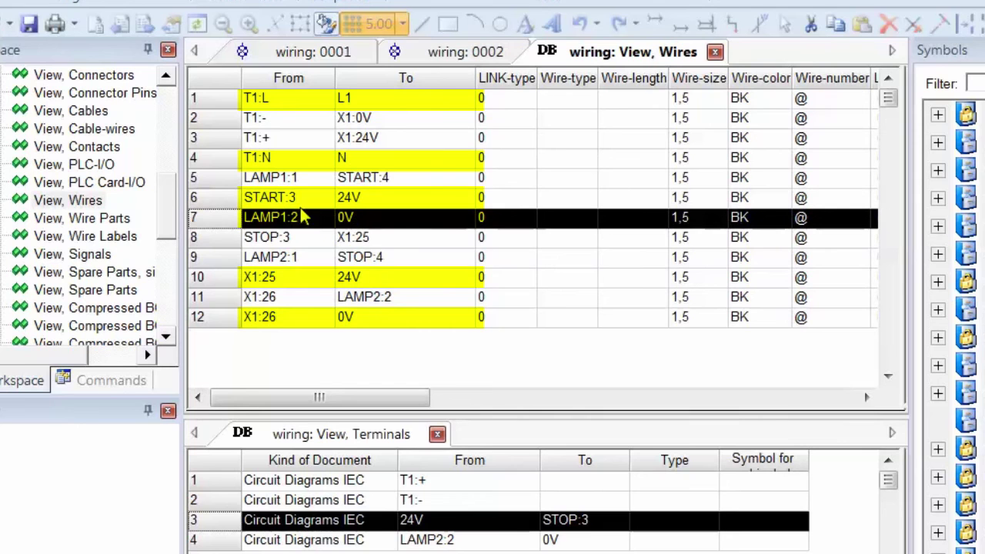
click(343, 199)
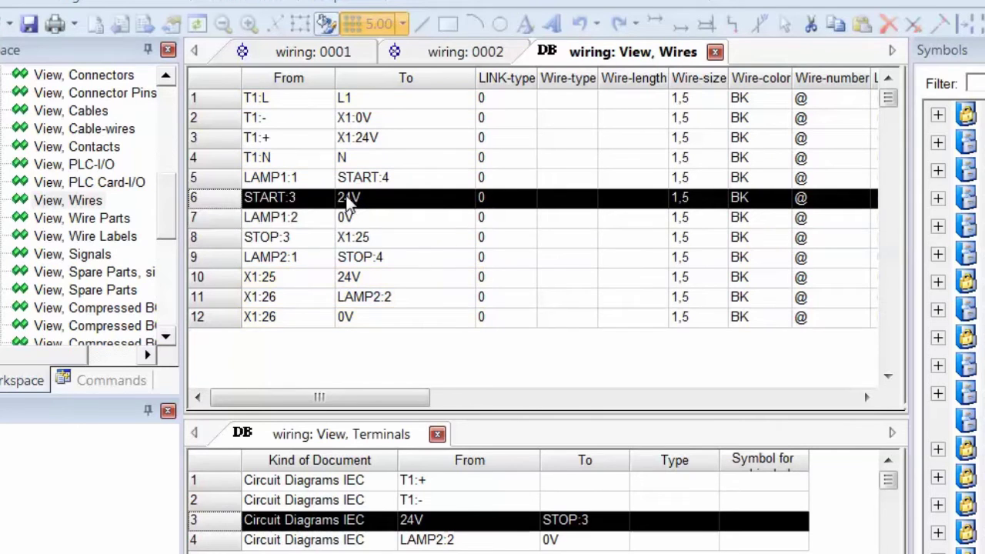
click(347, 217)
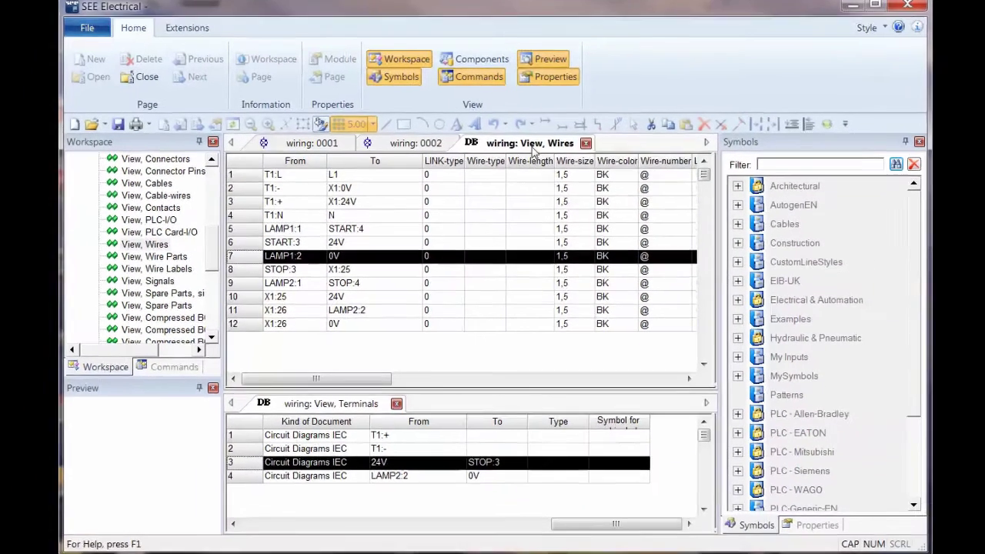
Move the Wires view into the Terminals view's tab group and compare its rows with the circuits and potentials on page 0002
right_click(589, 96)
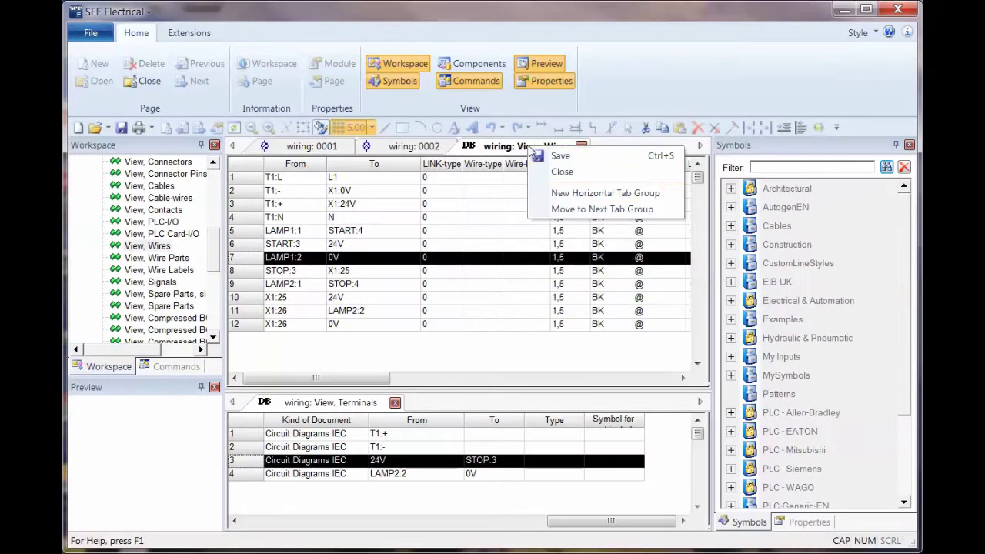
click(634, 161)
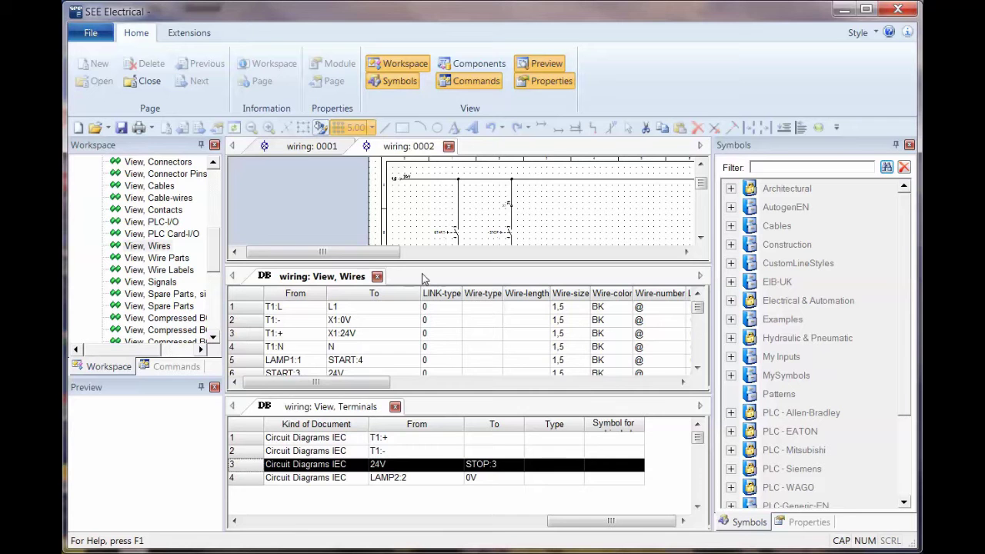
mouse_move(391, 339)
mouse_down()
mouse_move(396, 406)
mouse_move(420, 412)
mouse_up()
scroll(321, 499, down, 2)
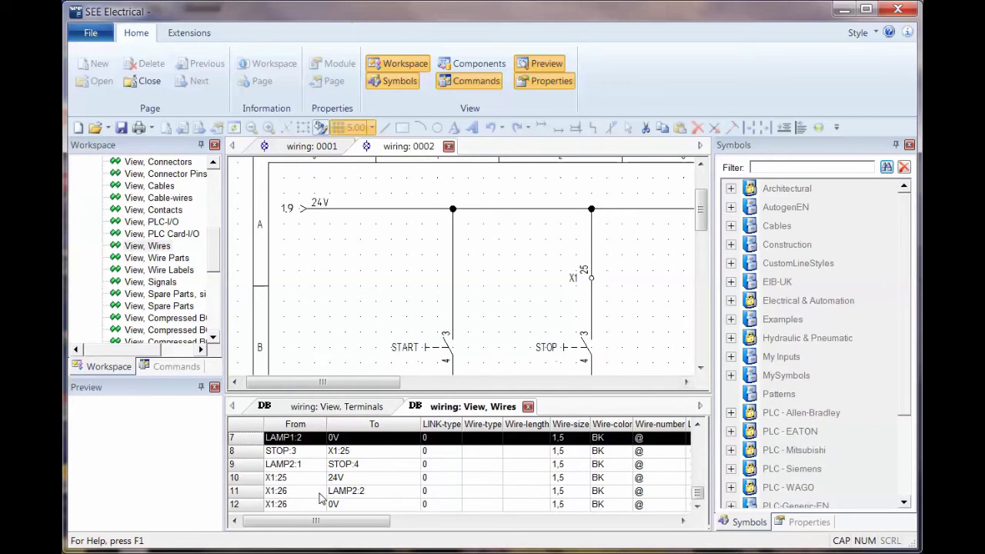
scroll(323, 464, up, 1)
click(371, 287)
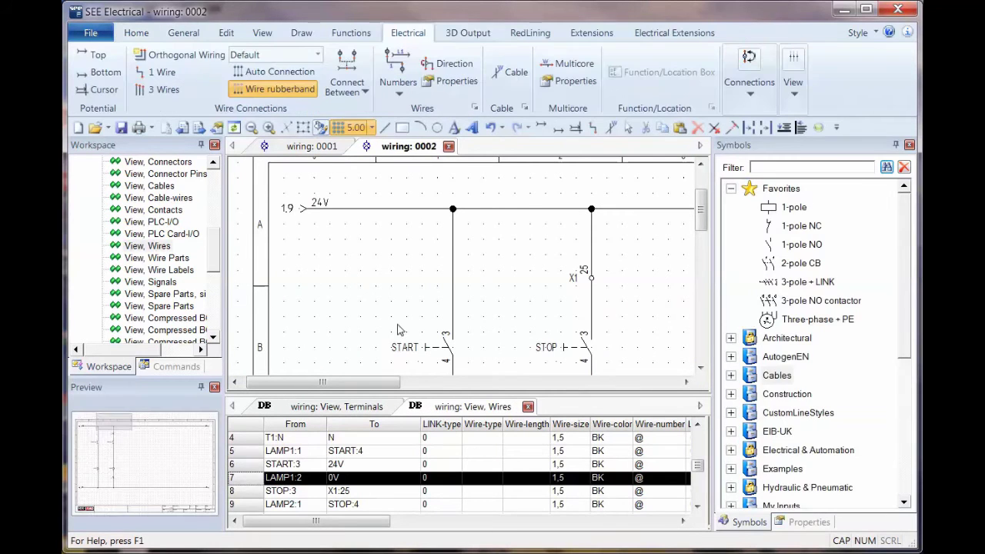
scroll(394, 339, down, 3)
scroll(394, 338, down, 6)
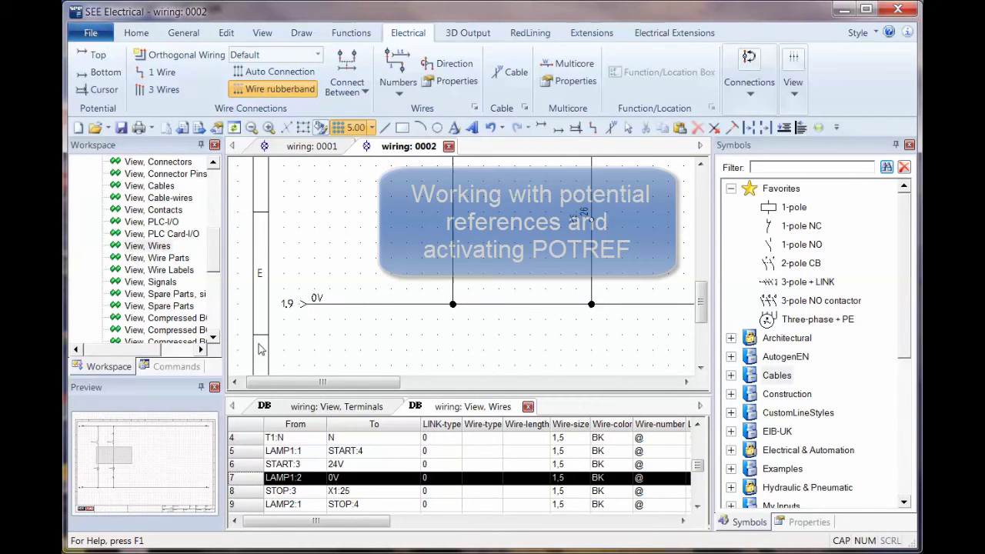
Run the POTREF command to activate target search over potentials as references, and acknowledge the message
click(178, 368)
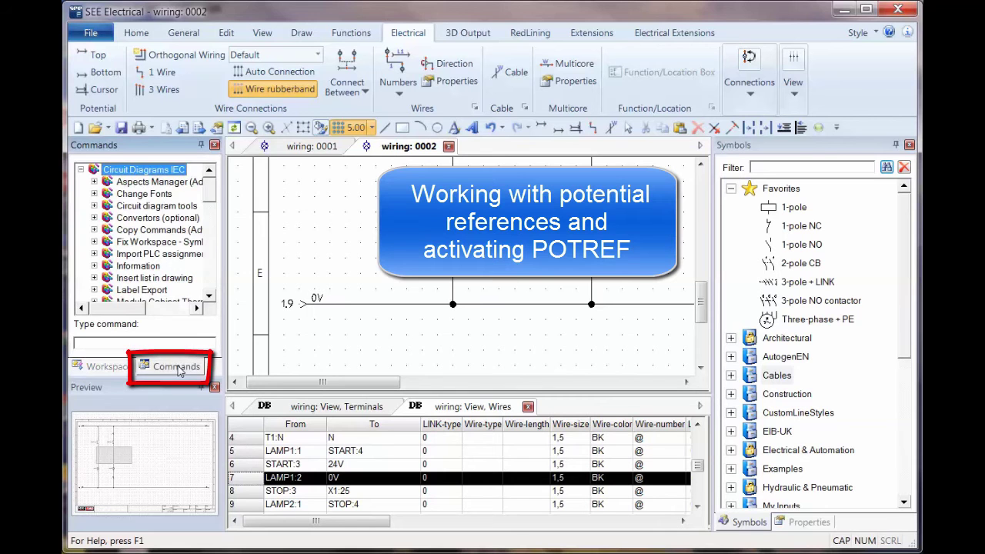
click(130, 343)
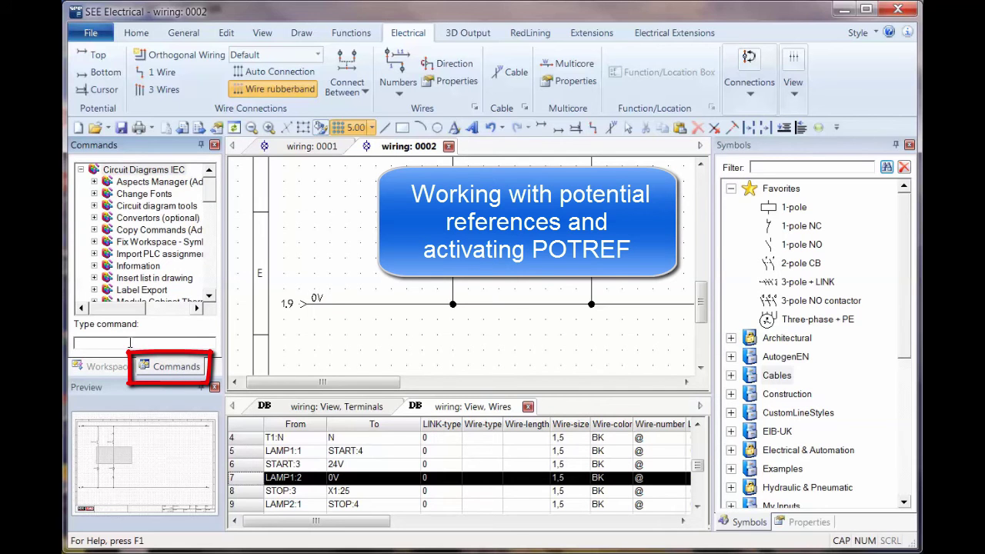
text(POTREF)
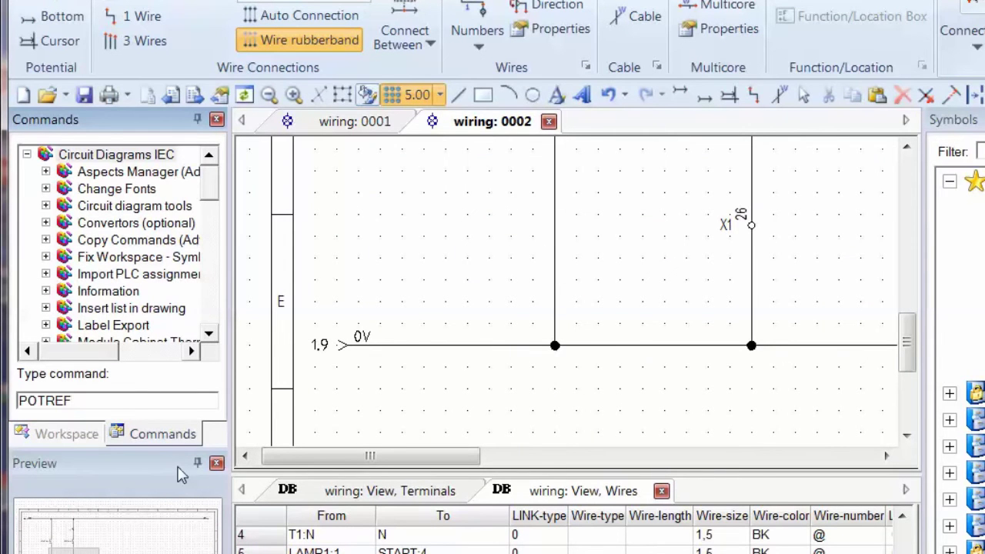
key(Return)
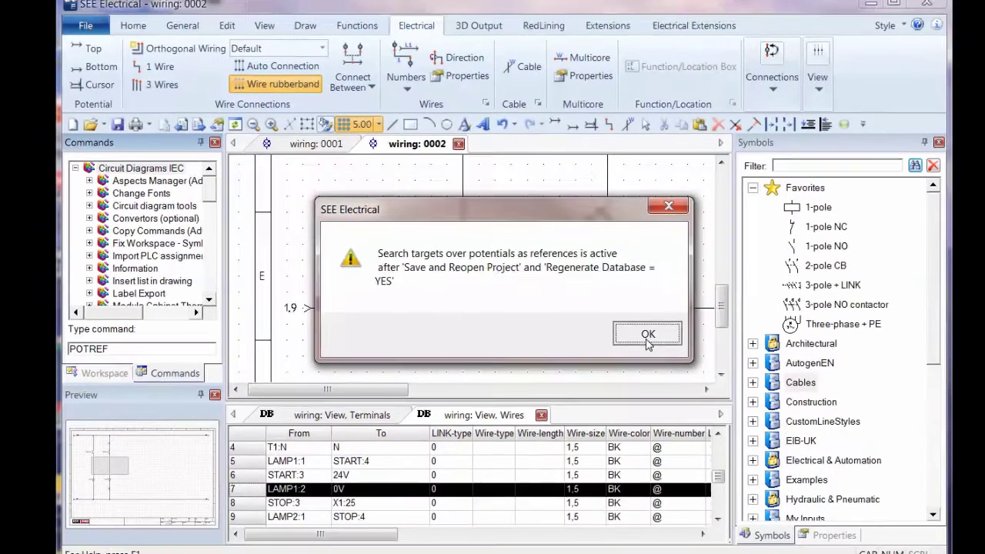
click(806, 382)
Save the project and regenerate the database, updating it from the pages
click(90, 33)
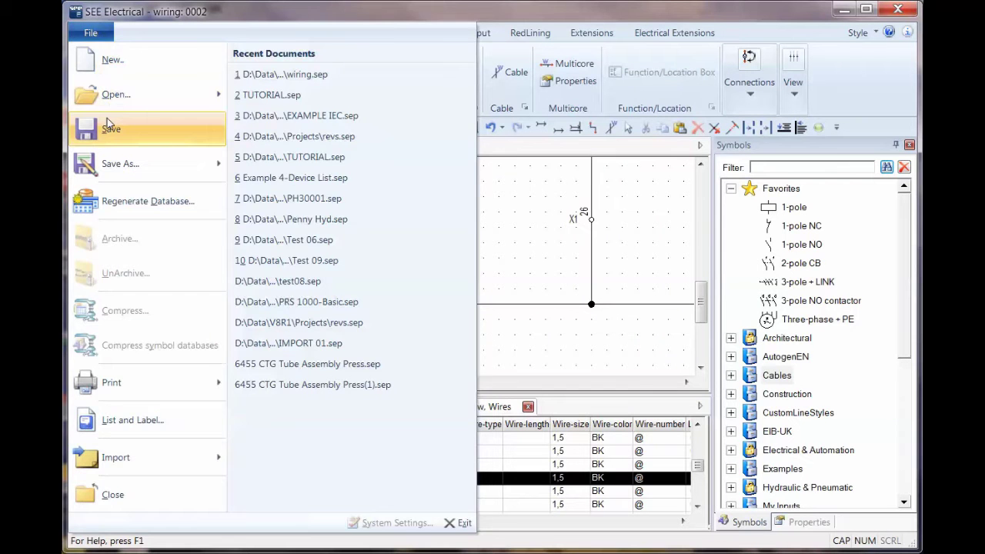
click(109, 127)
click(98, 36)
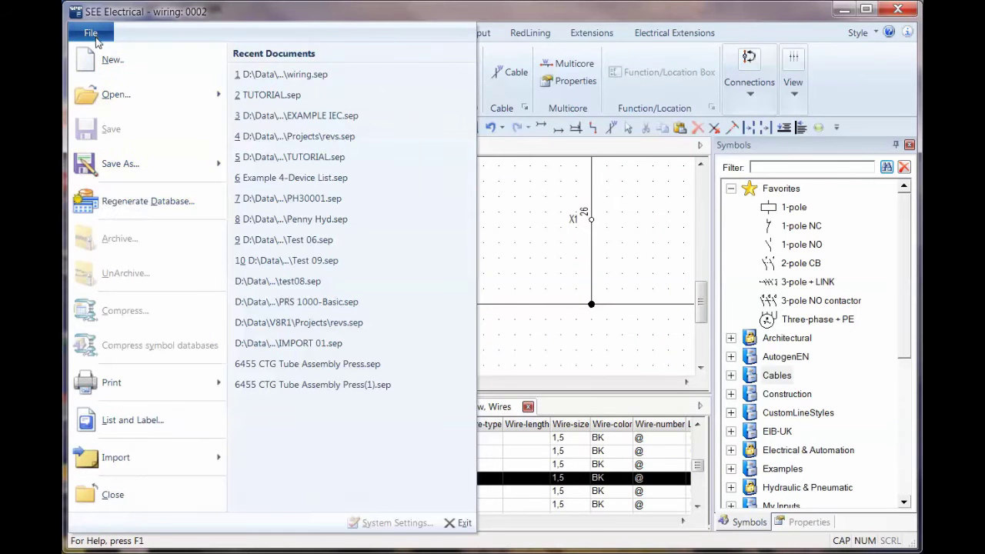
click(108, 203)
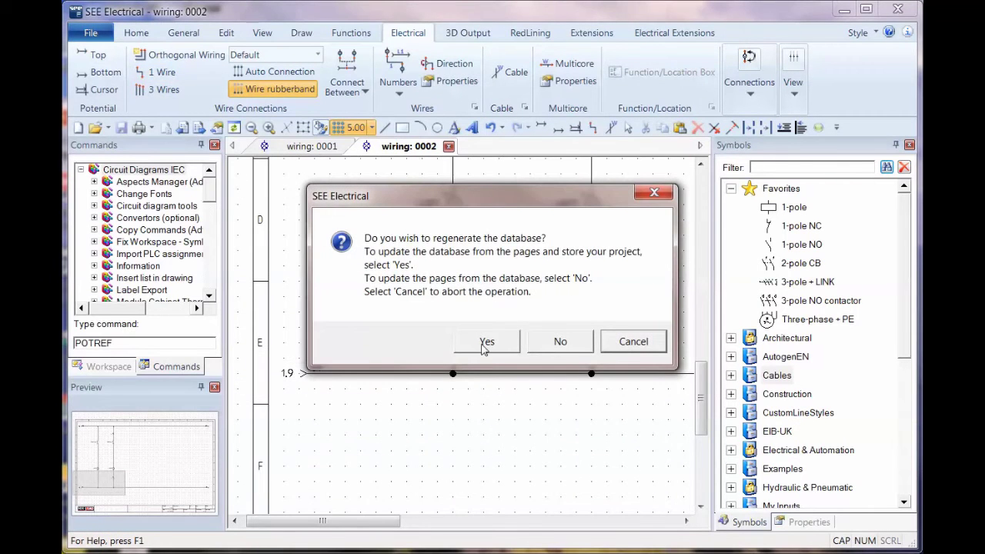
click(485, 345)
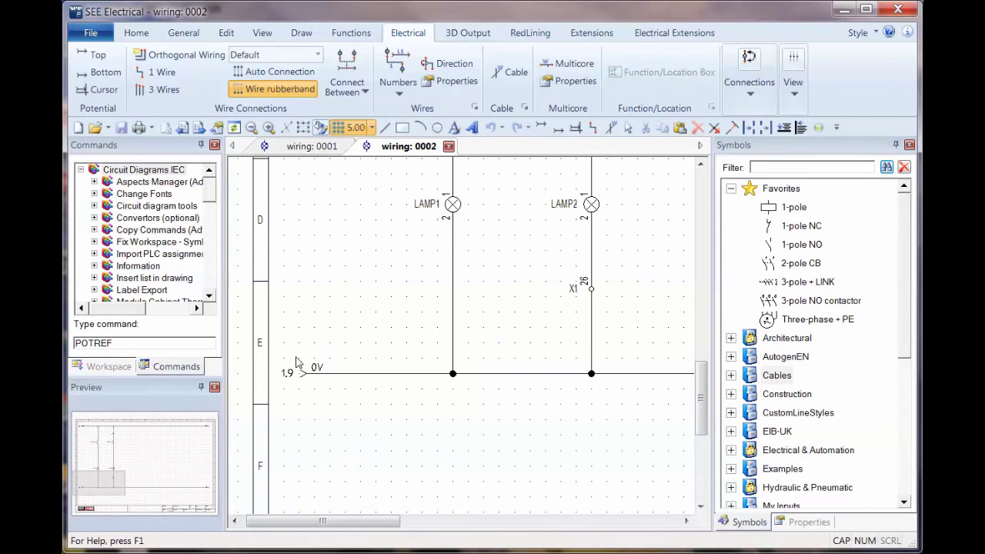
Reopen the Terminals database view and move it to a new horizontal tab group beneath page 0002
click(108, 366)
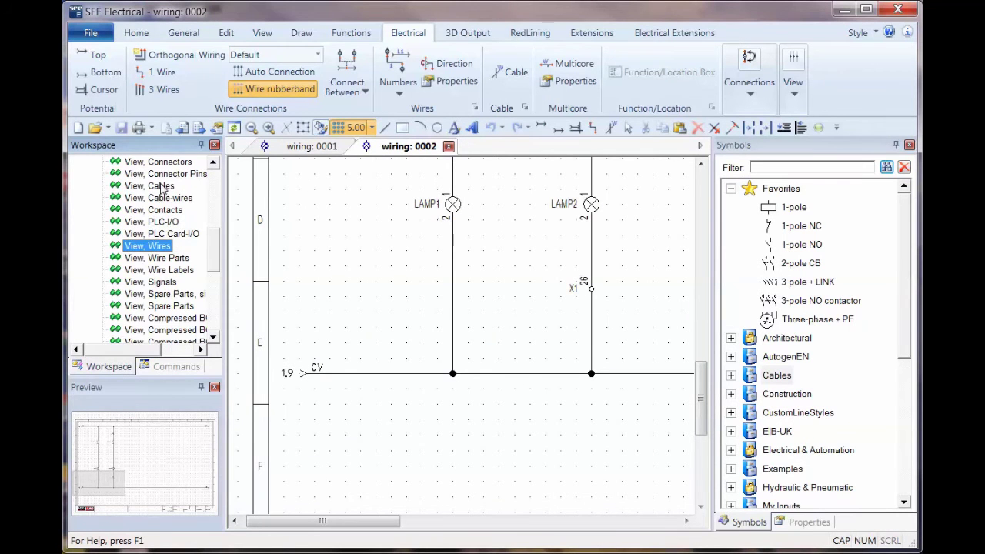
scroll(216, 250, up, 3)
click(174, 235)
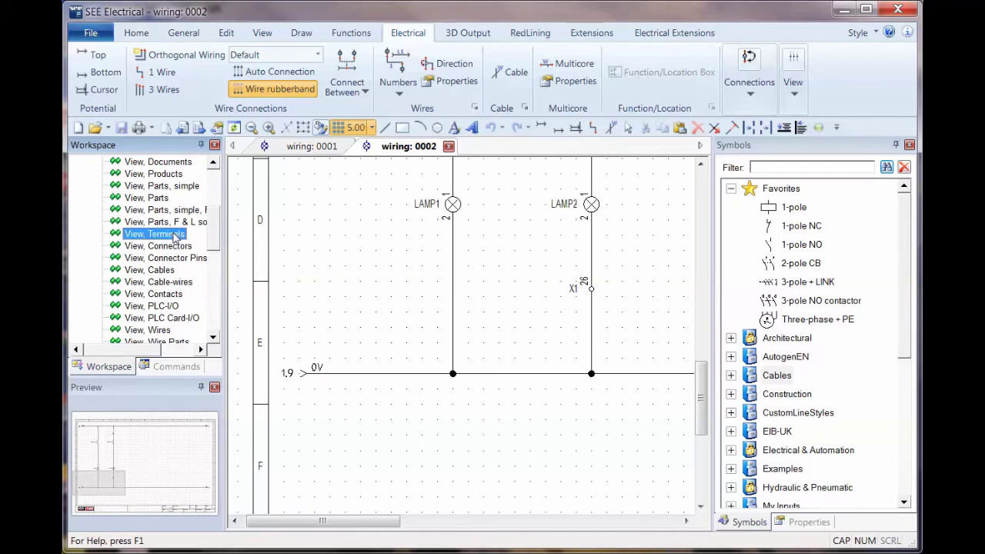
double_click(173, 235)
right_click(487, 146)
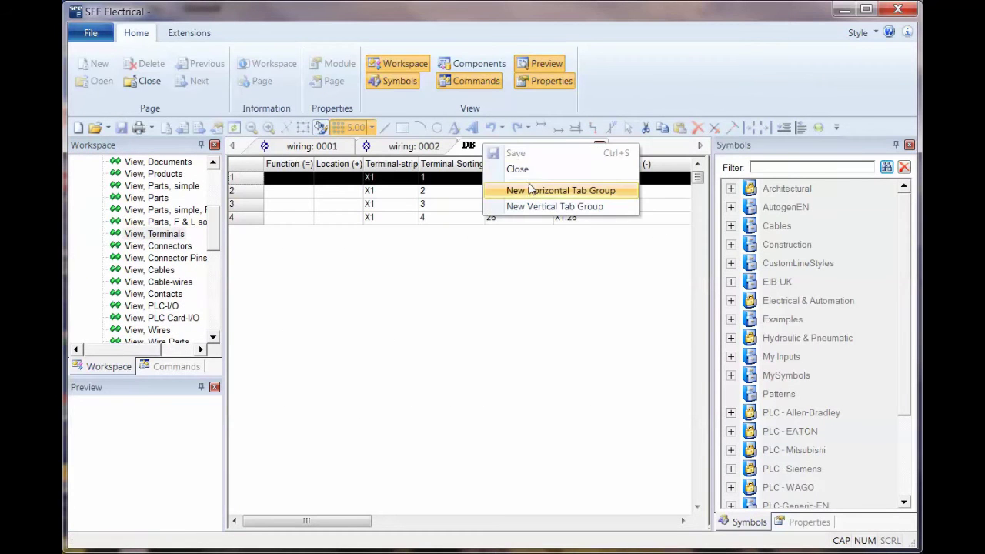
click(531, 191)
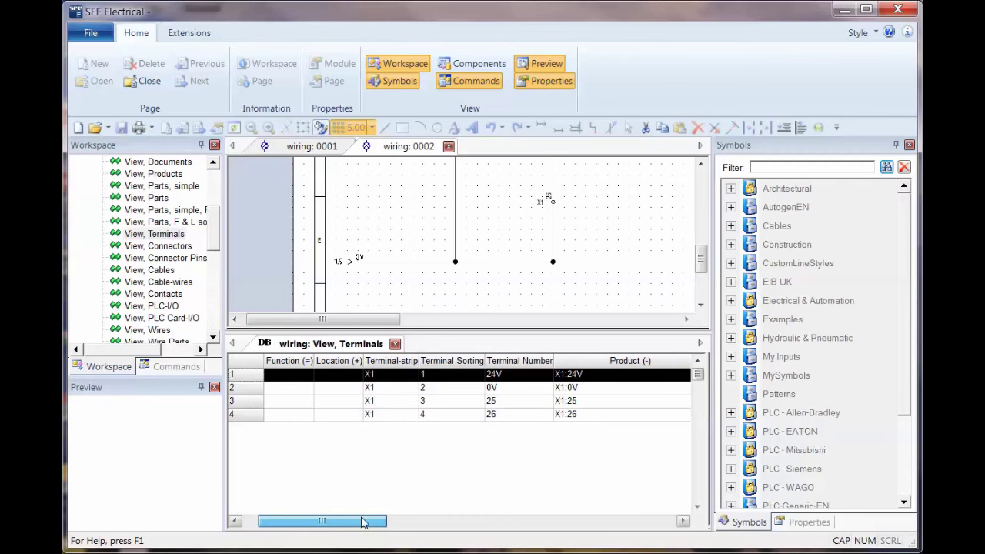
Examine the regenerated terminal list, comparing the terminal numbers with their From and To connections
drag(348, 521, 592, 534)
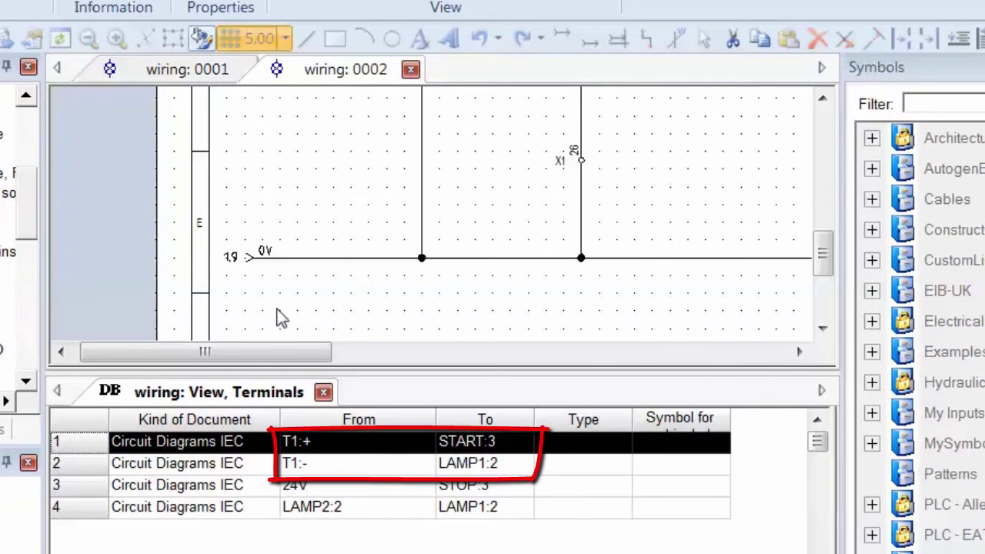
scroll(427, 473, left, 10)
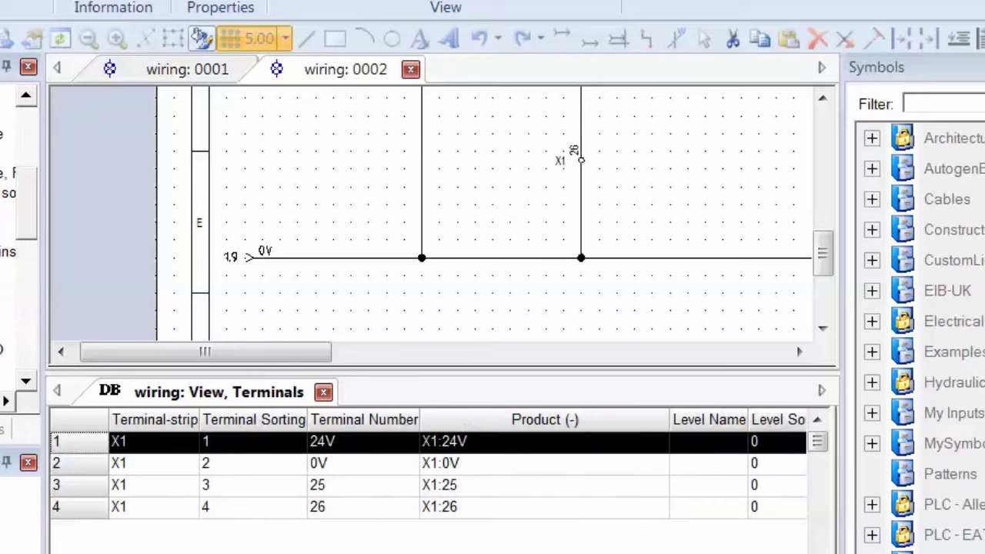
scroll(400, 479, right, 1)
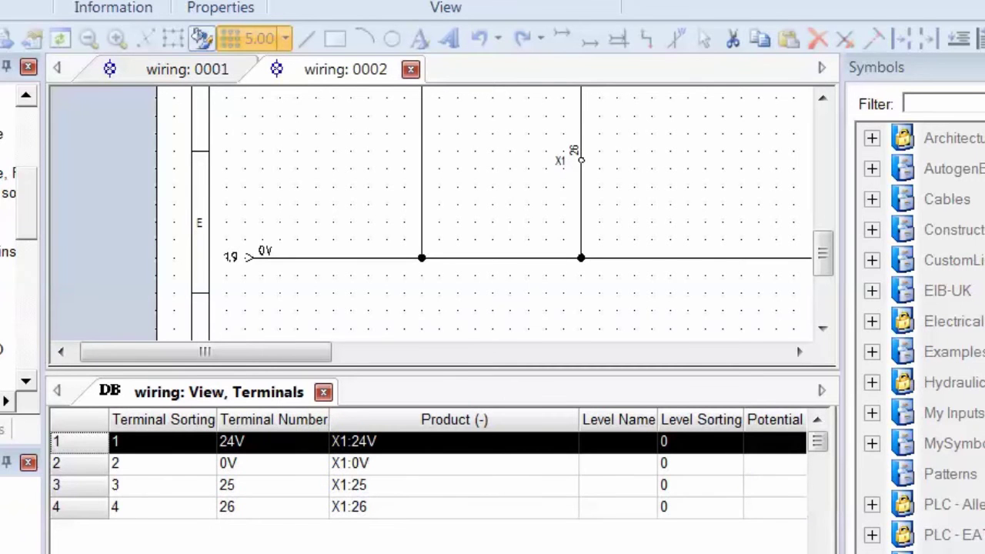
scroll(428, 473, right, 8)
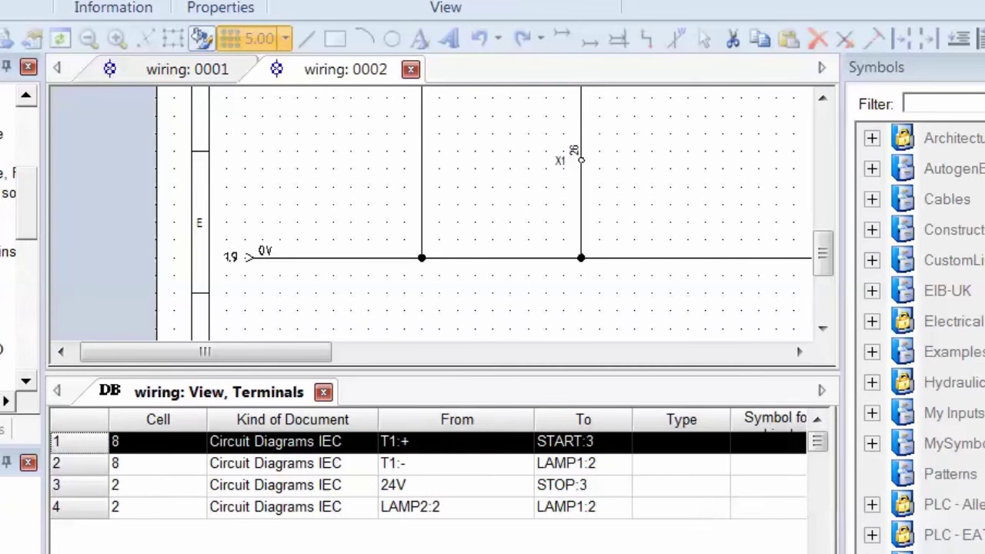
Trace the 24V and 0V wiring through the X1 terminals on pages 0001 and 0002 against the Terminals list's From and To entries
click(469, 197)
scroll(446, 235, up, 5)
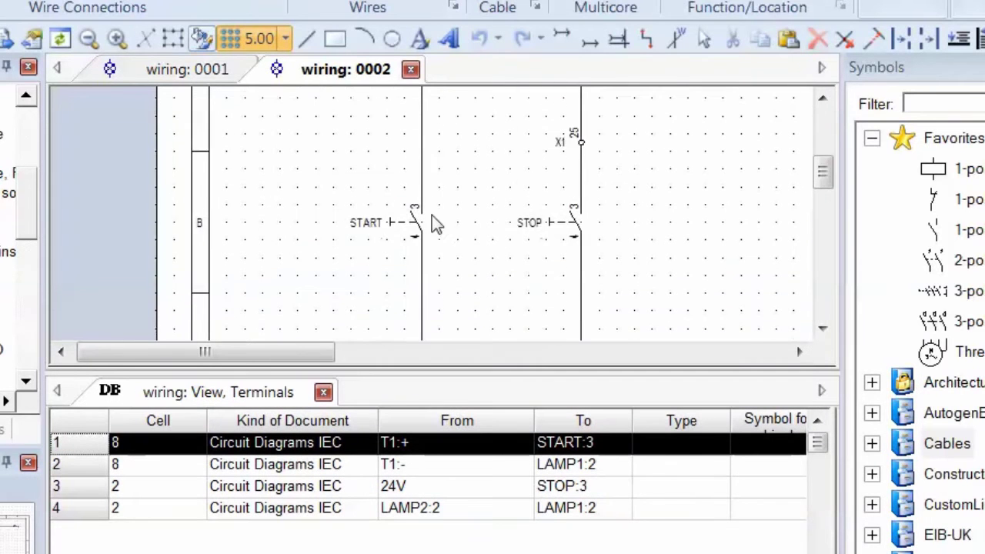
ctrl+scroll(433, 220, up, 2)
scroll(435, 223, up, 3)
click(187, 70)
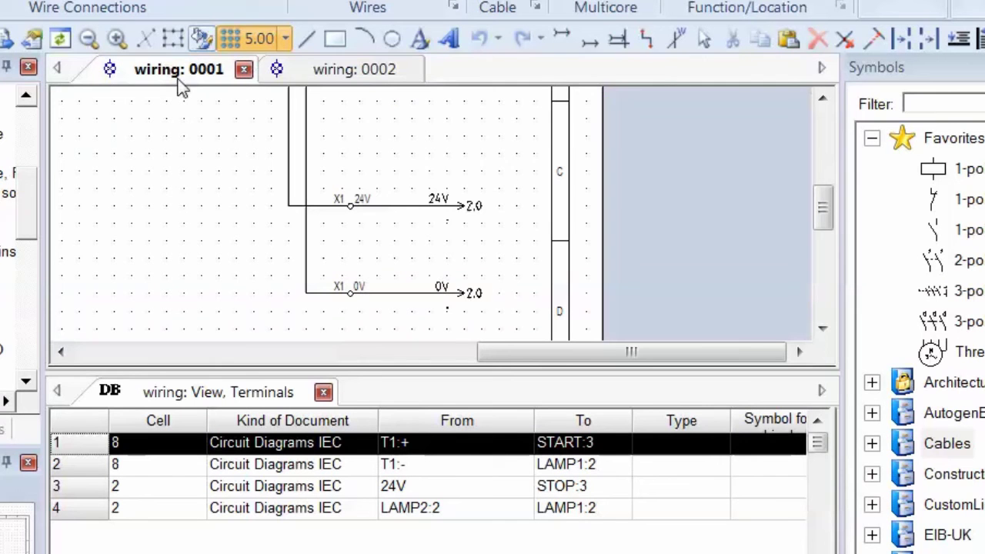
click(358, 202)
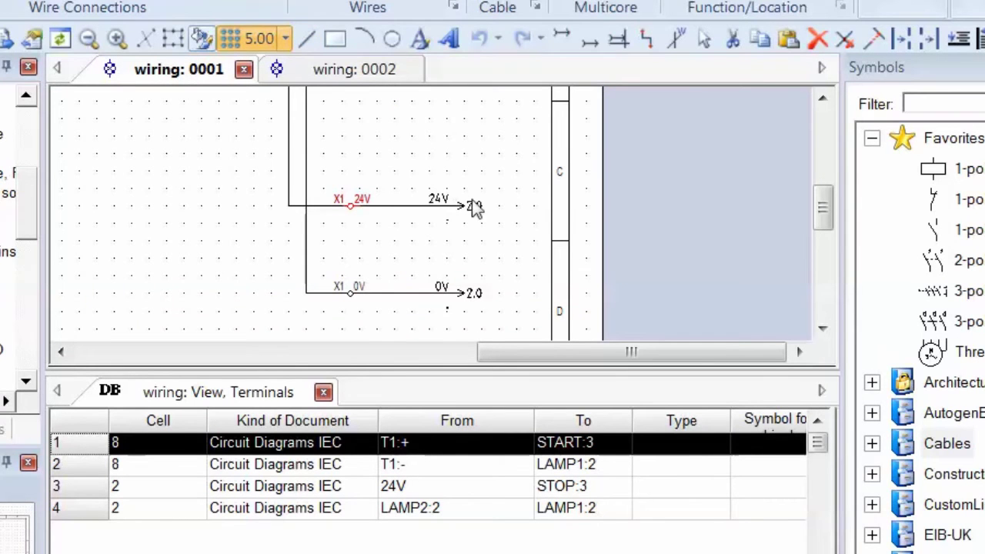
click(336, 77)
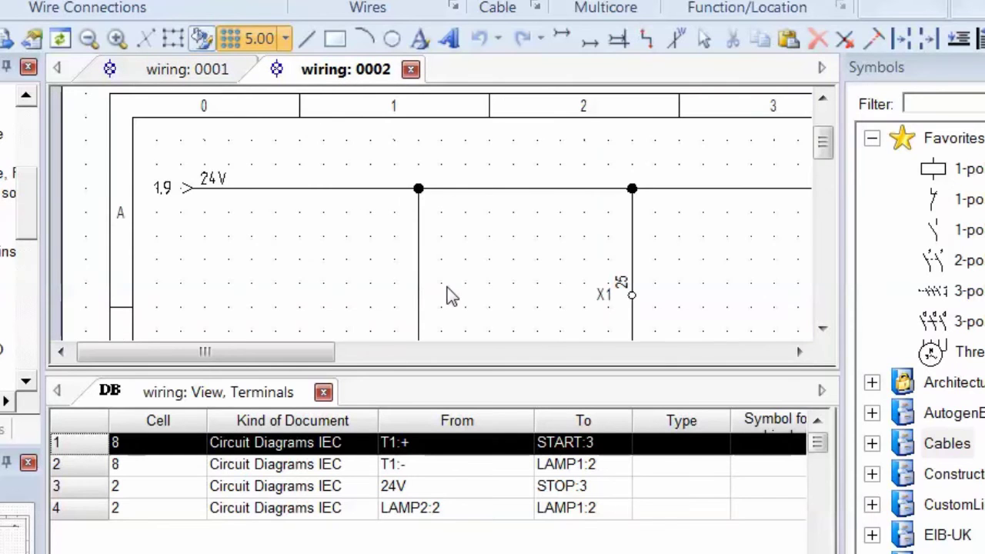
scroll(452, 296, down, 2)
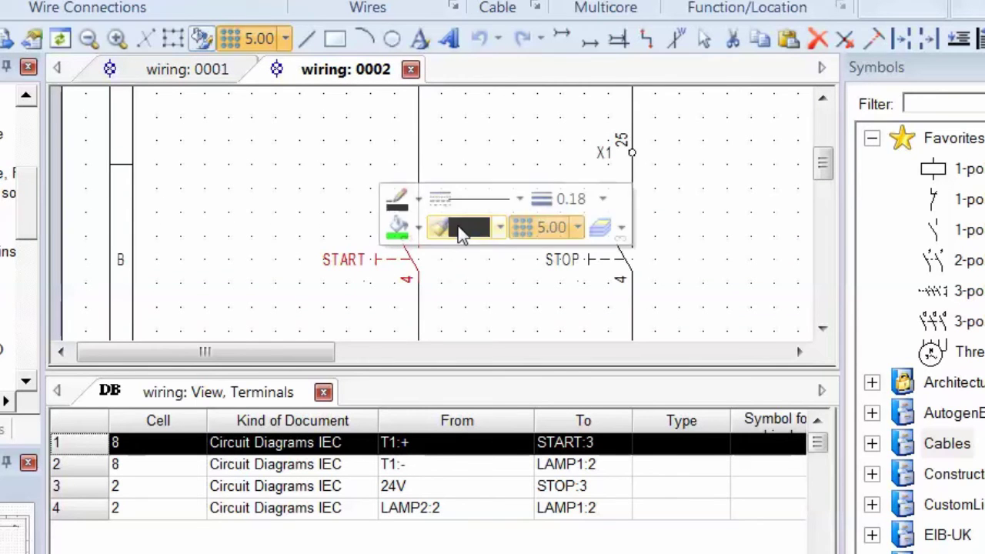
scroll(482, 262, up, 2)
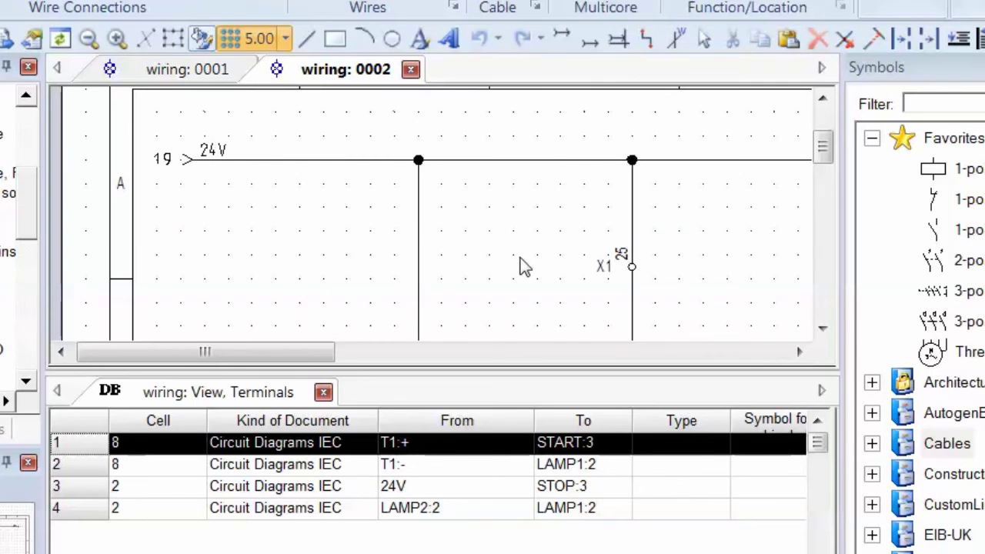
scroll(462, 254, down, 1)
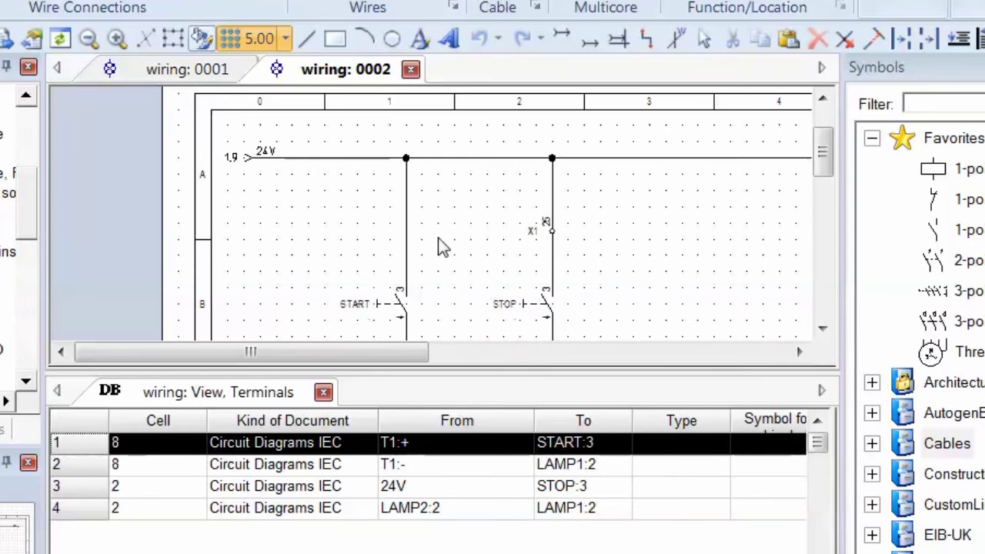
scroll(431, 223, down, 3)
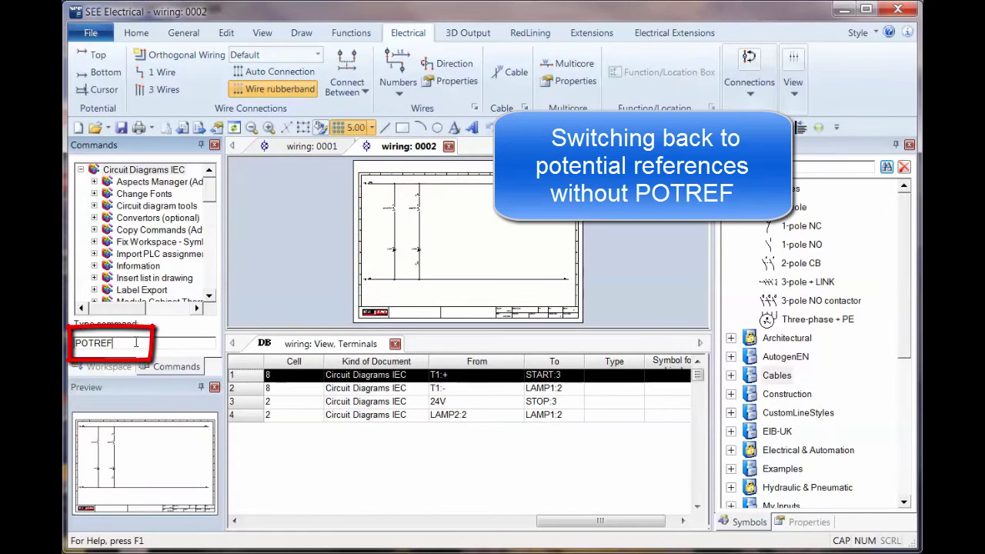
Run the POTREF command again to make target search end at potentials, and save the project
key(Return)
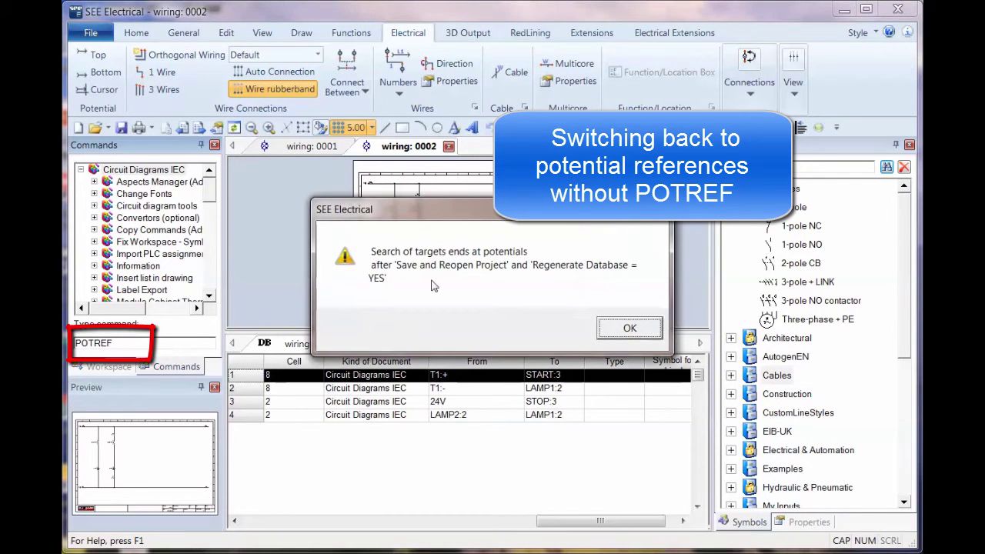
click(631, 331)
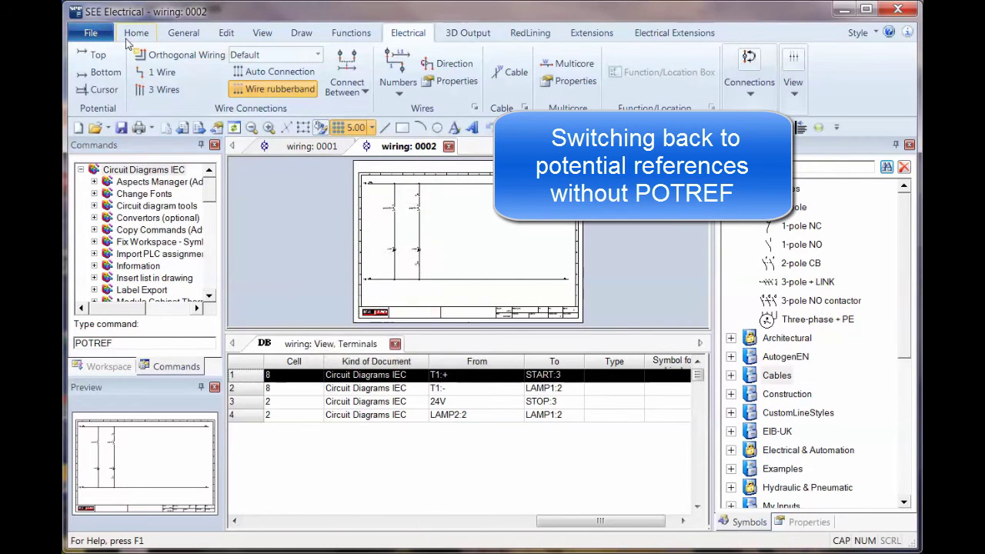
click(91, 32)
click(115, 131)
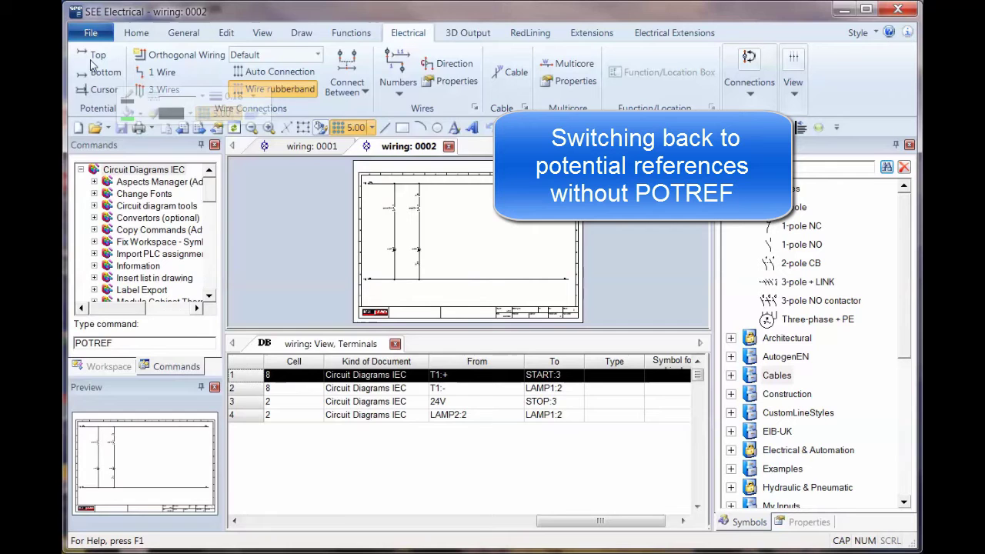
Regenerate the database, updating it from the pages
click(90, 32)
click(127, 199)
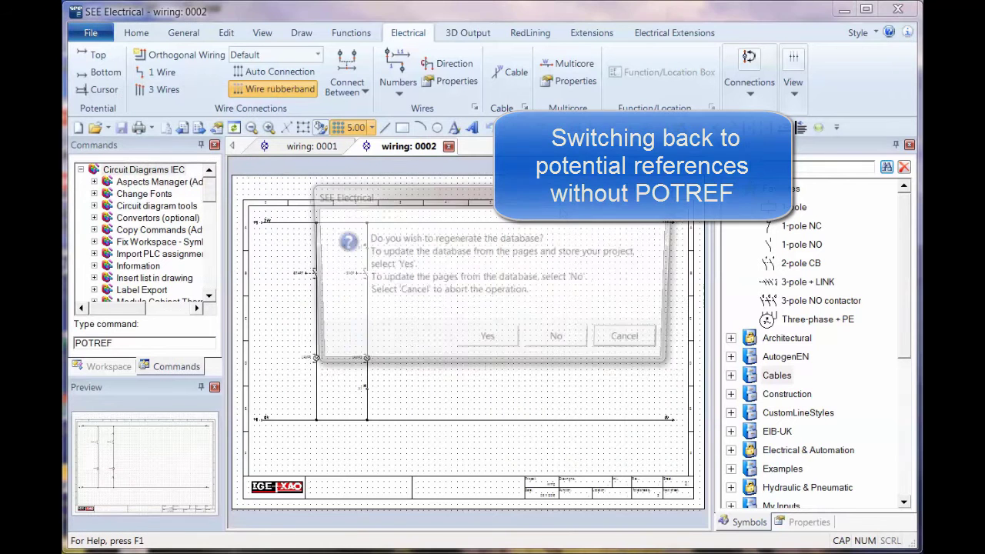
click(488, 343)
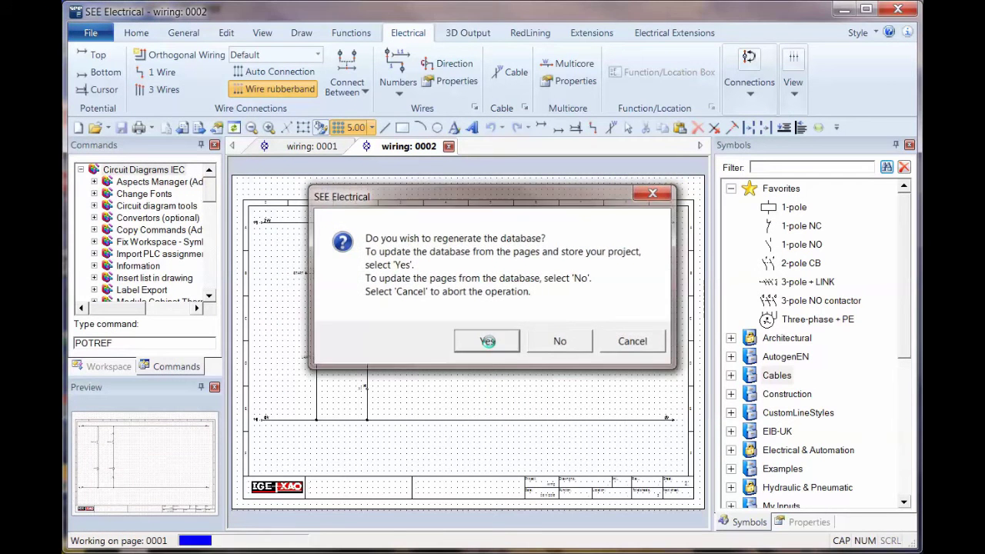
Reopen the Terminals database view and examine the From and To connections of the X1 terminals
click(100, 367)
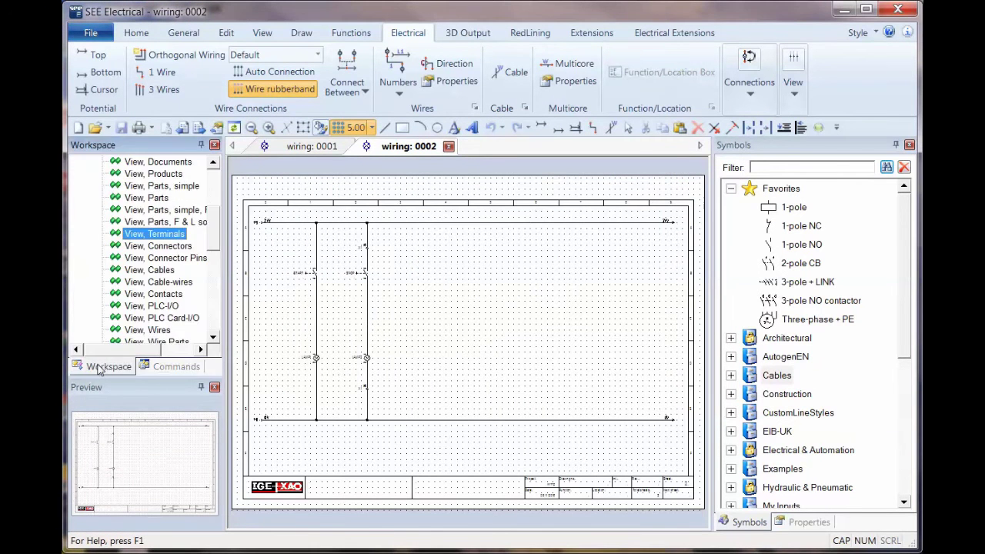
double_click(165, 239)
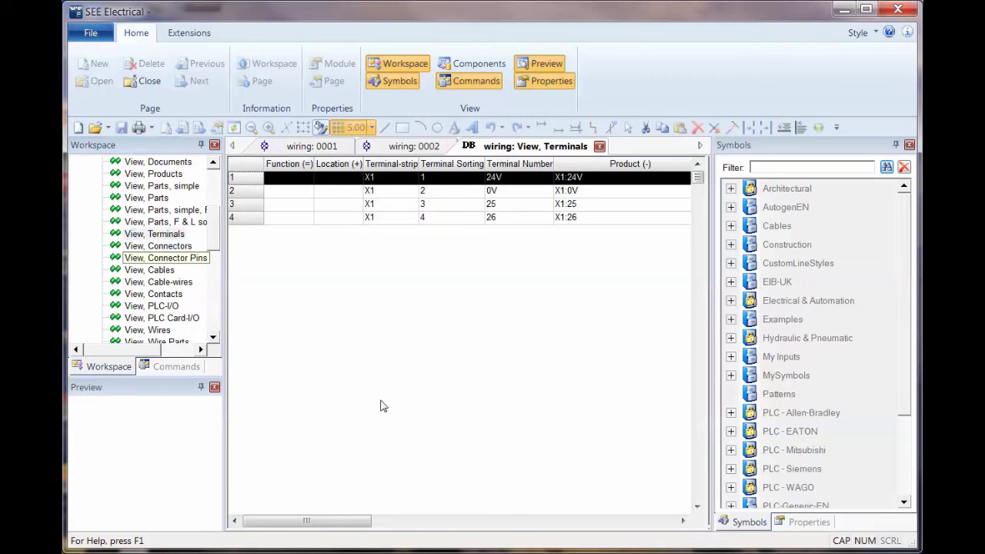
drag(330, 521, 628, 523)
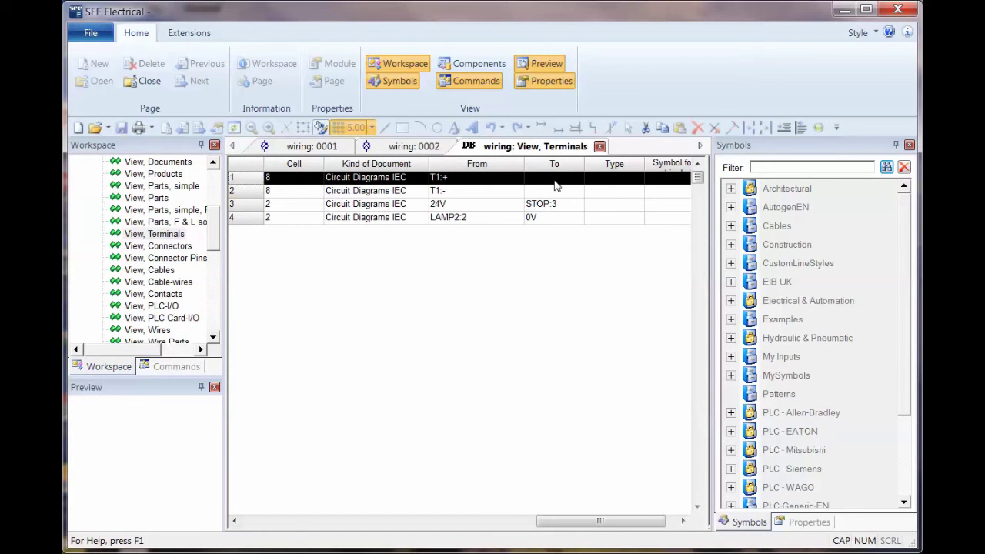
Delete the 24V and 0V potential lines from page 0002
click(409, 148)
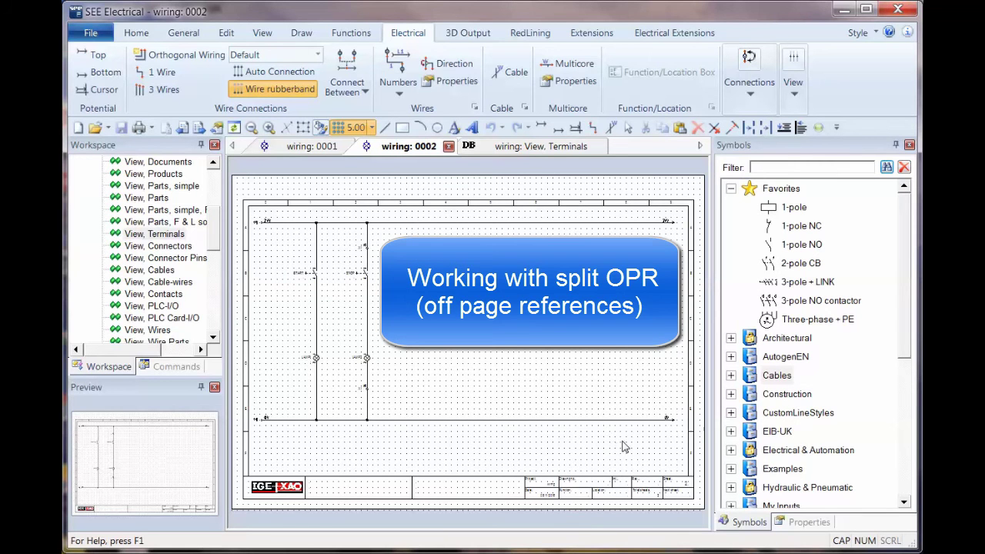
click(501, 220)
key(Delete)
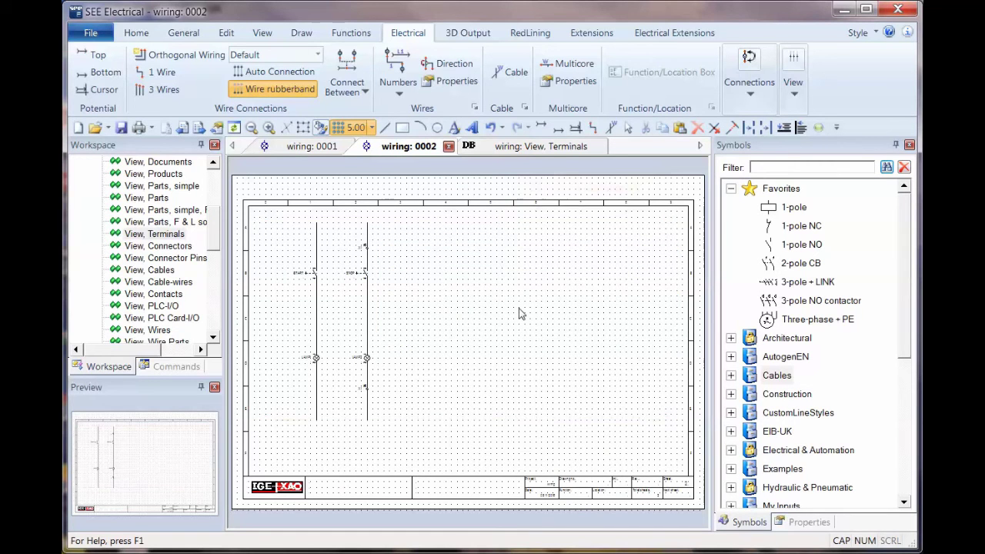
Delete the 24V and 0V references and the L1 and N potential lines from page 0001
key(ctrl+Tab)
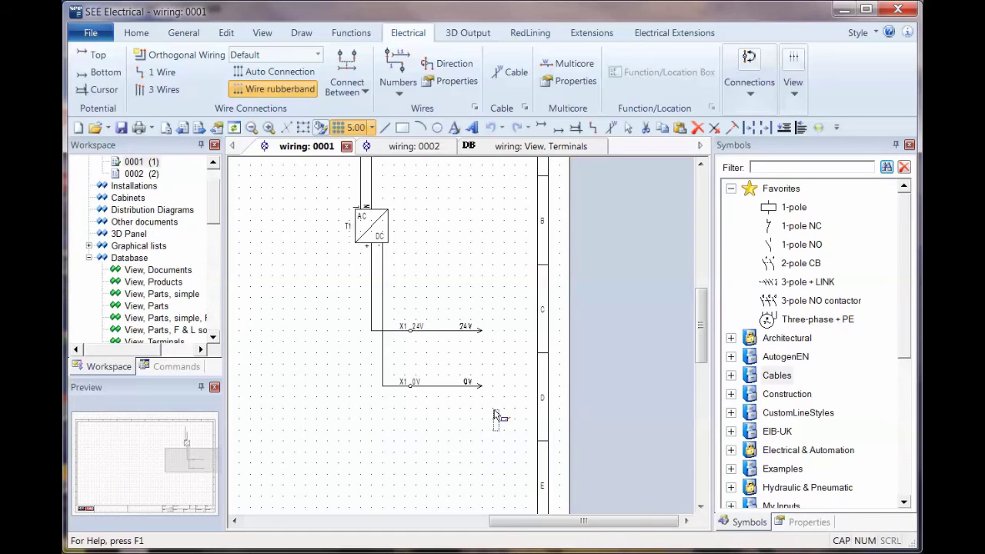
drag(444, 269, 521, 427)
key(Delete)
scroll(508, 369, up, 3)
drag(487, 286, 441, 178)
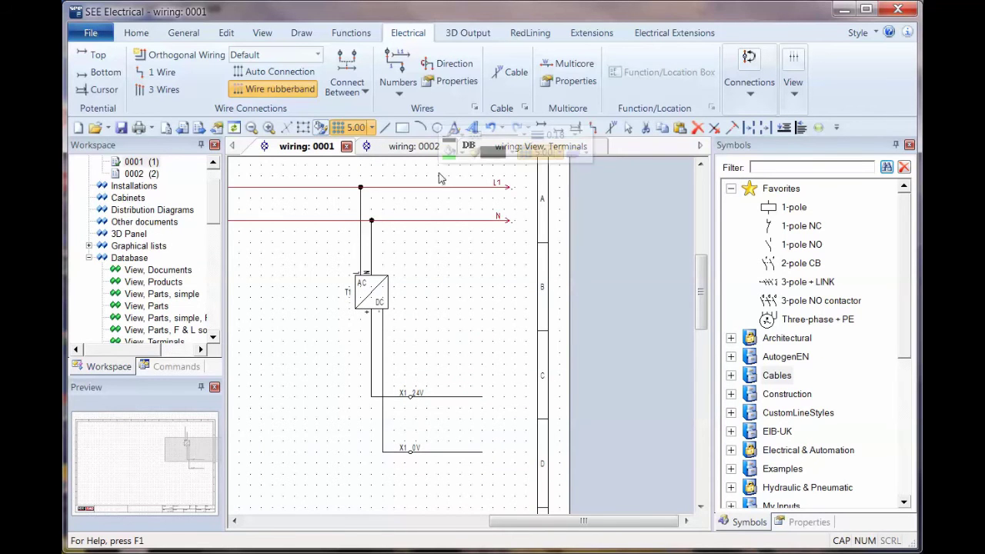
key(Delete)
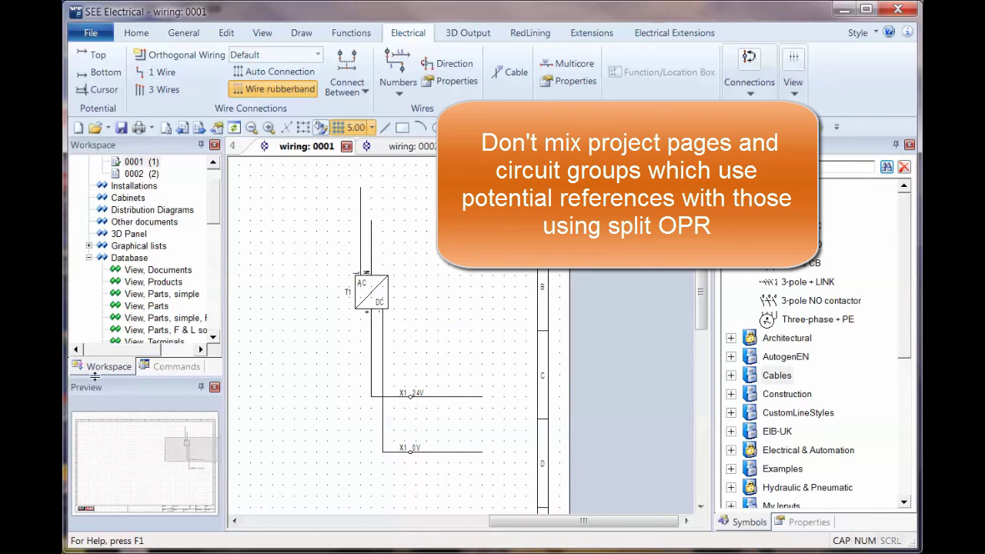
Run the SPLITOPR command to manage potential lines as wires, confirming its execution and acknowledging the message
click(194, 368)
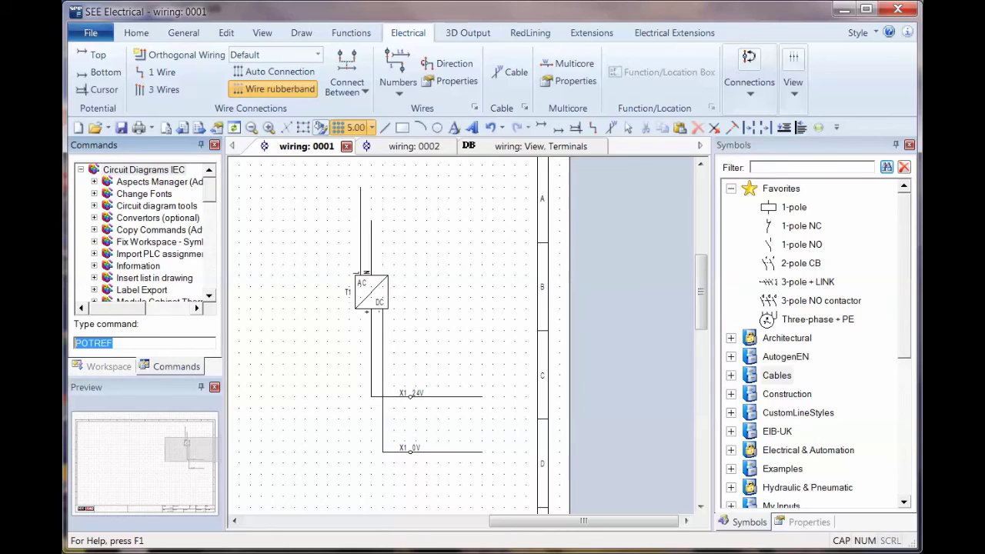
text(SPLITOPR)
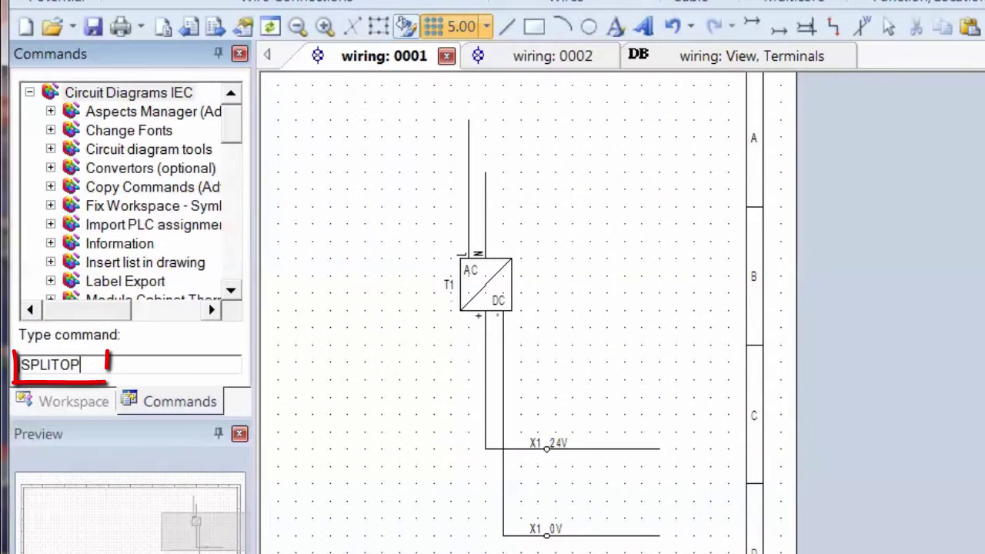
key(Return)
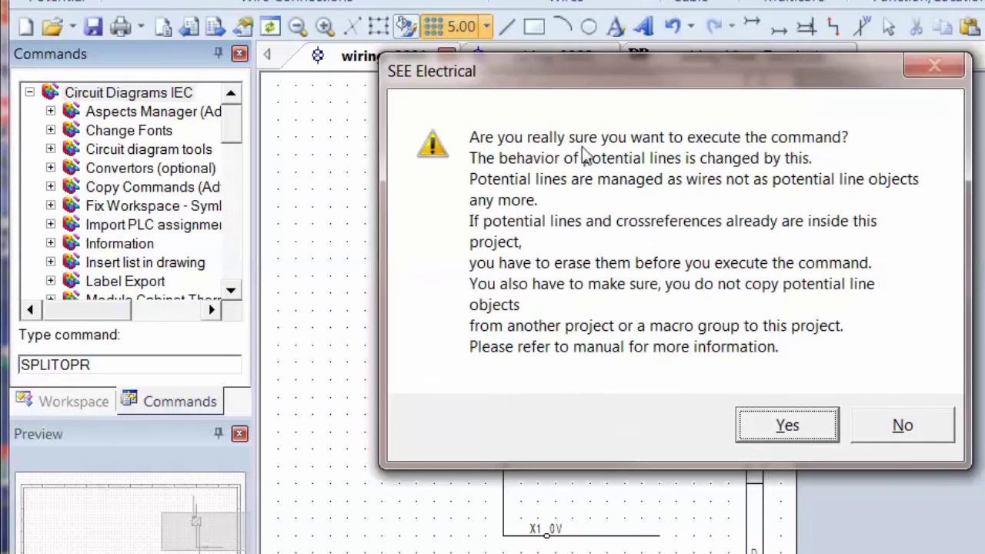
click(800, 431)
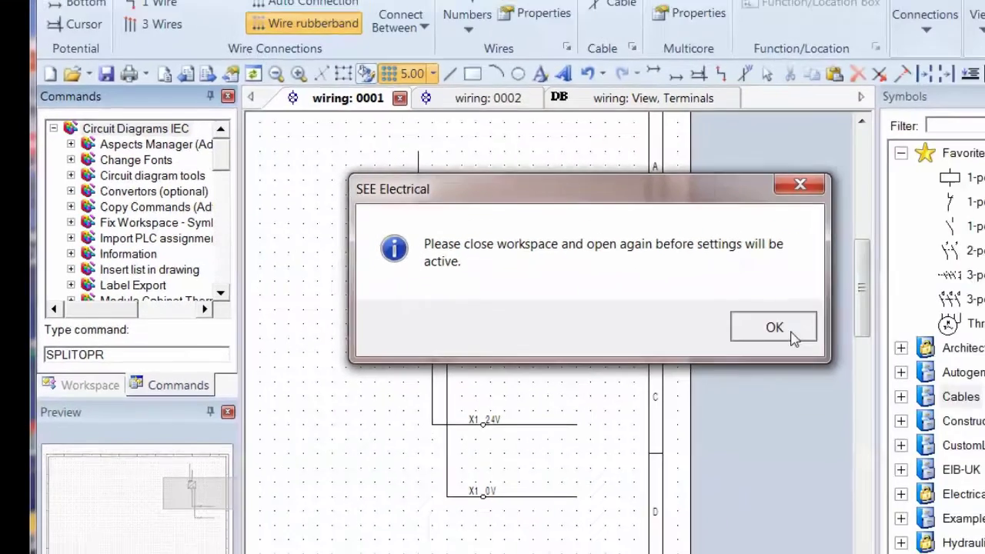
click(915, 336)
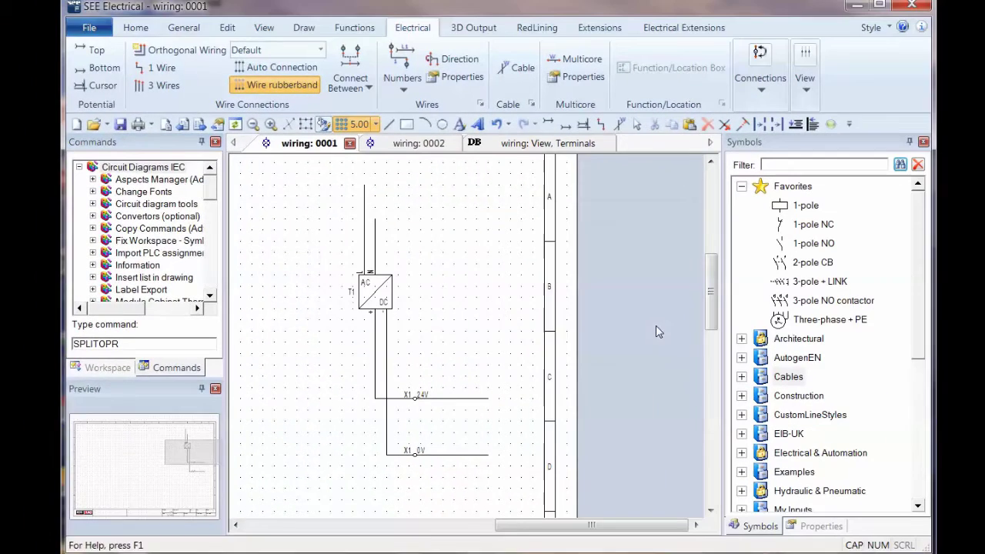
Close the wiring.sep project, saving its changes
click(105, 39)
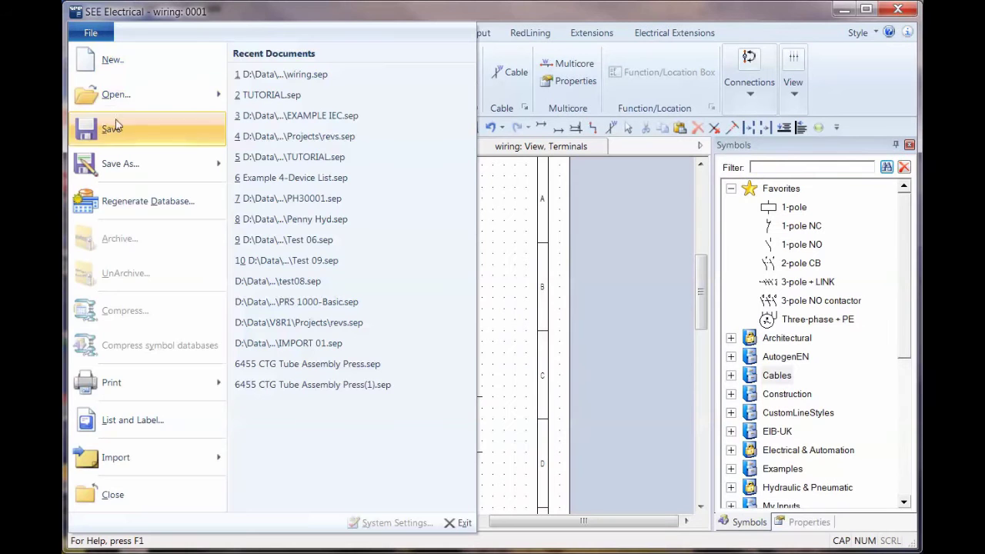
click(136, 493)
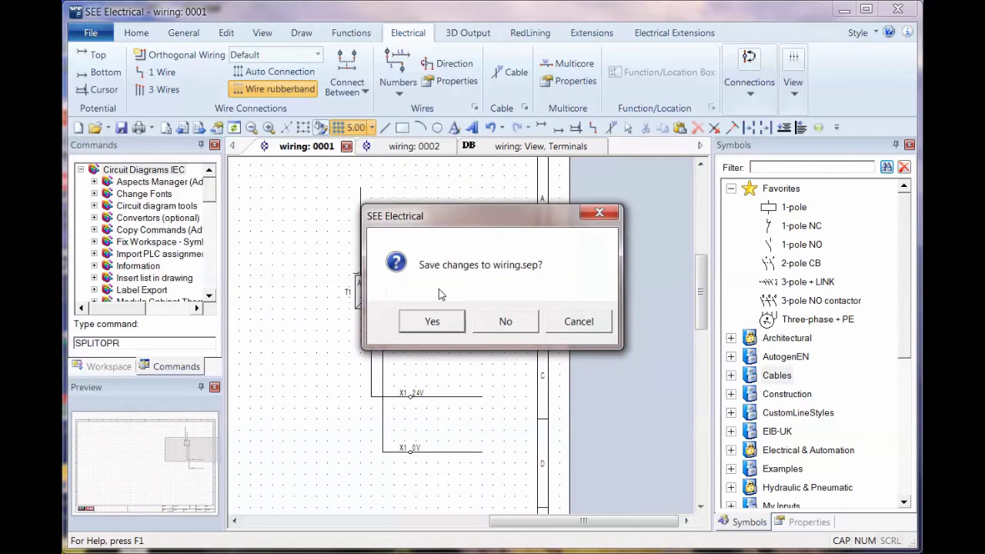
click(432, 321)
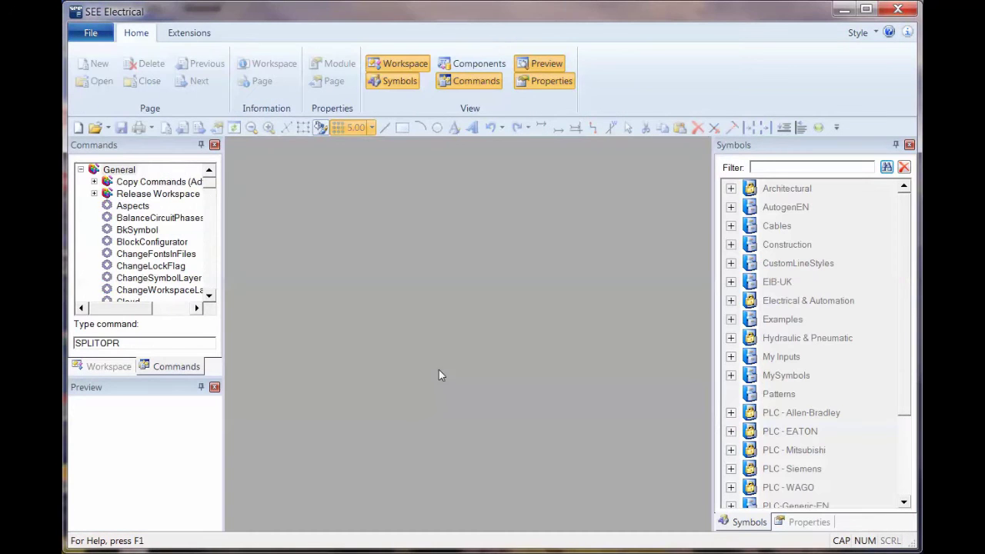
Reopen the wiring.sep project and open page 0001 of Circuit Diagrams IEC
click(92, 34)
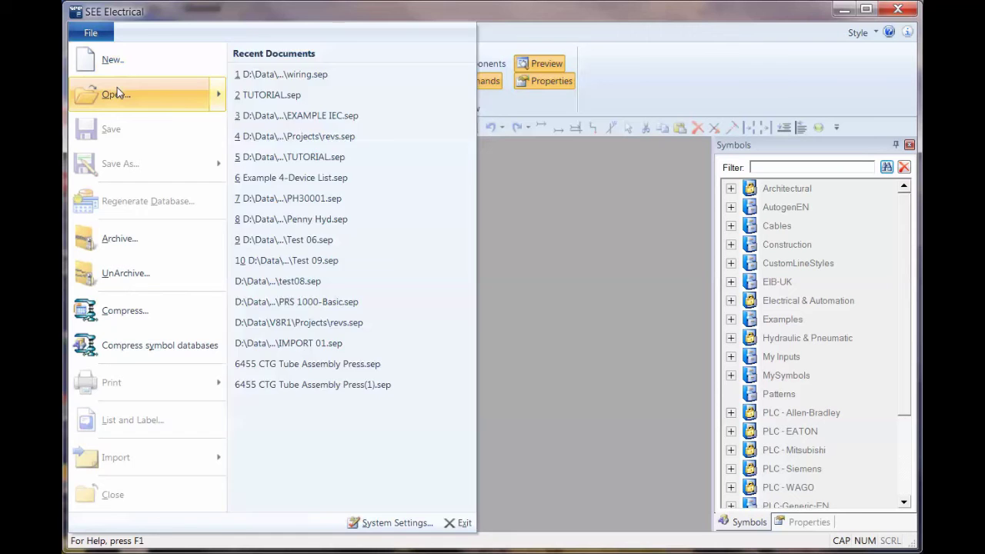
click(279, 77)
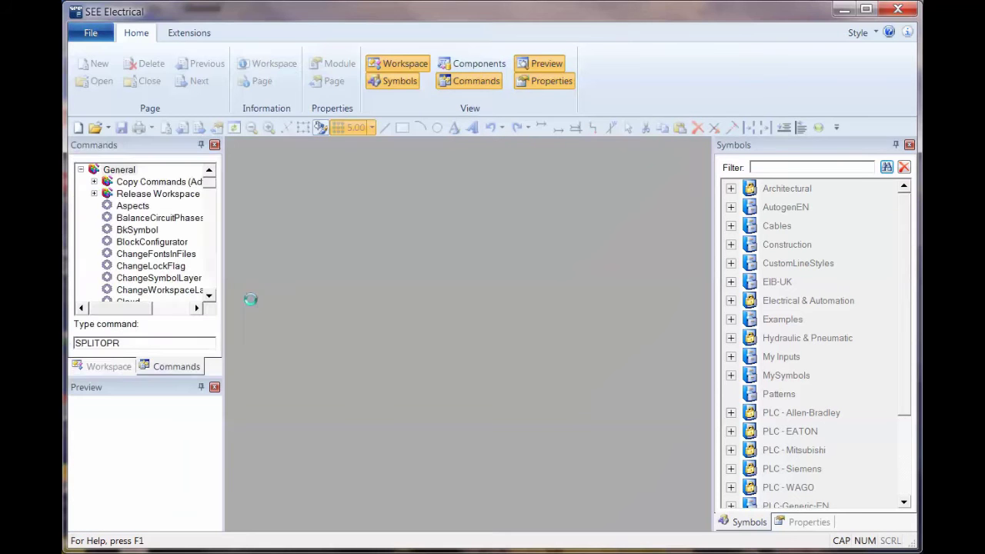
click(90, 186)
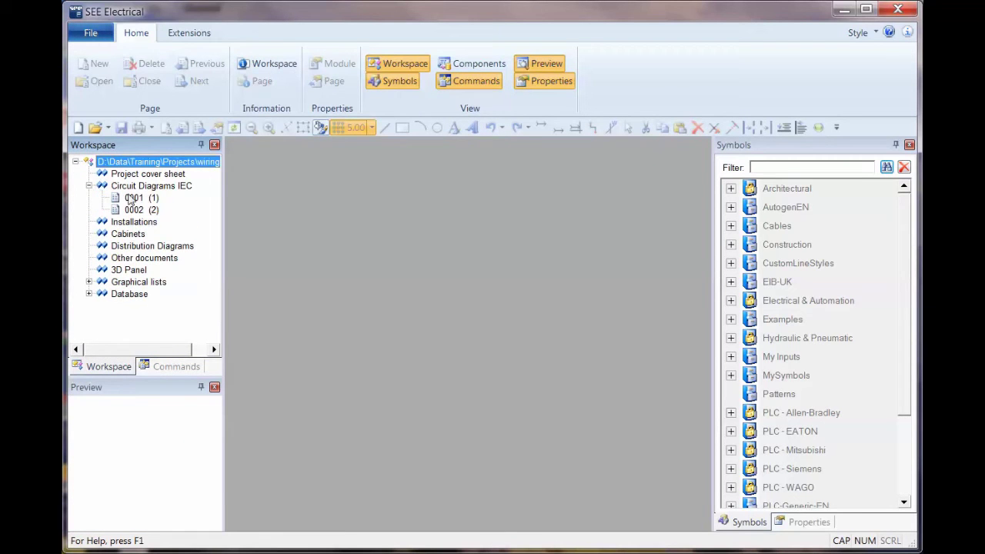
double_click(133, 198)
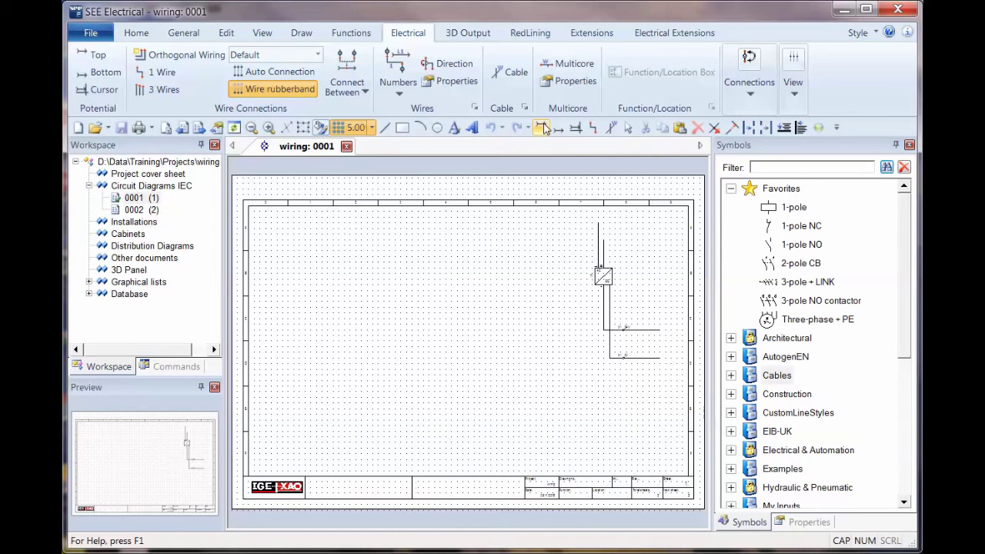
Draw two upper potential lines named L1 and N on page 0001 at the ends of power supply T1's input wires
scroll(468, 348, up, 2)
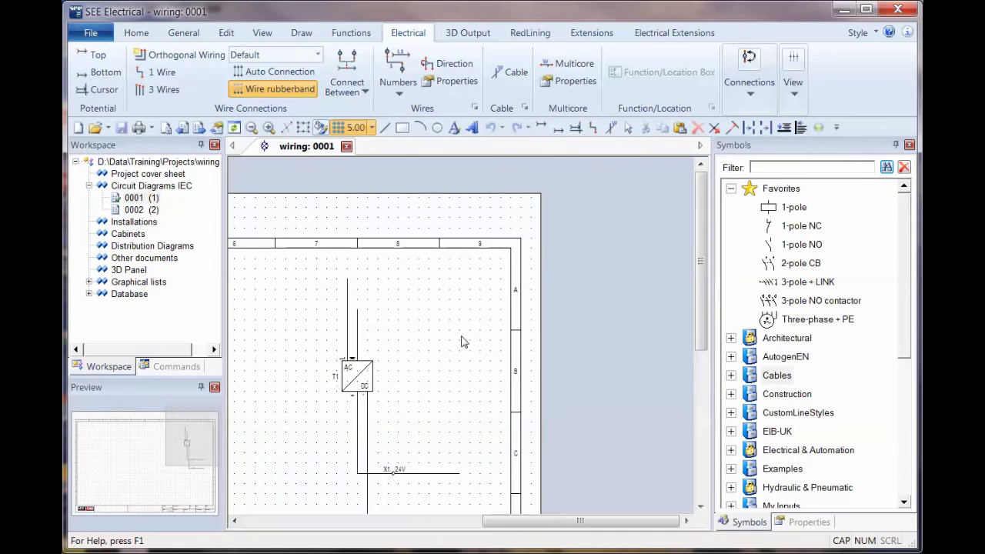
click(550, 128)
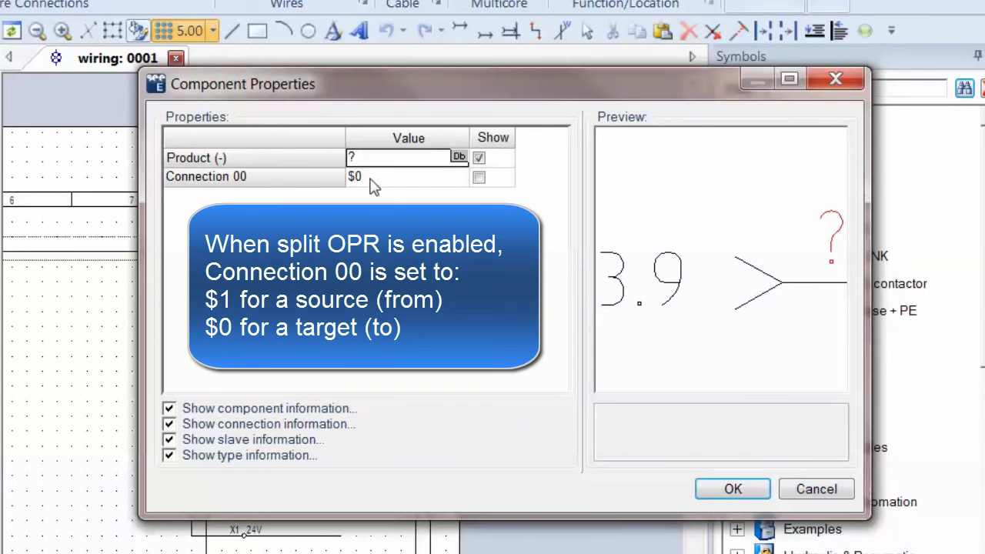
text(L1)
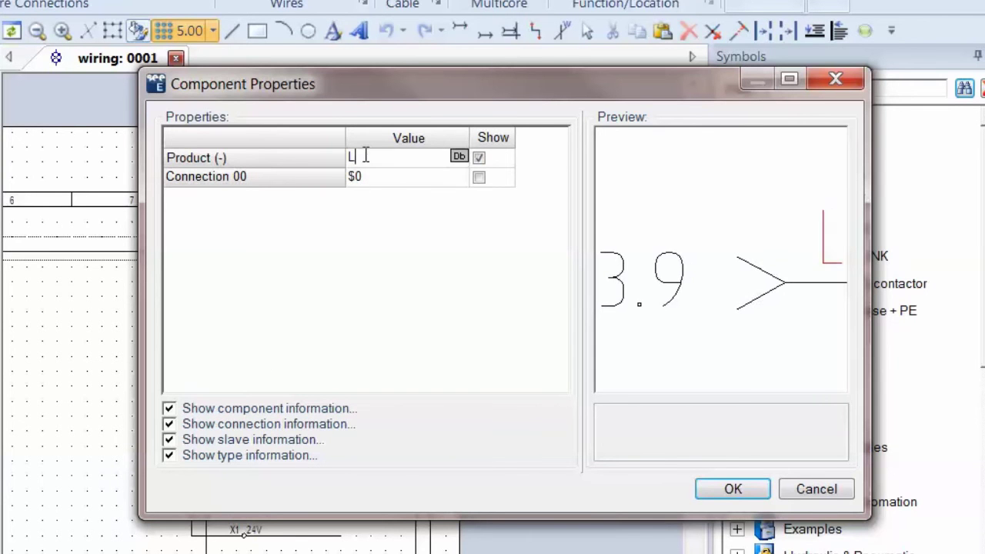
click(741, 488)
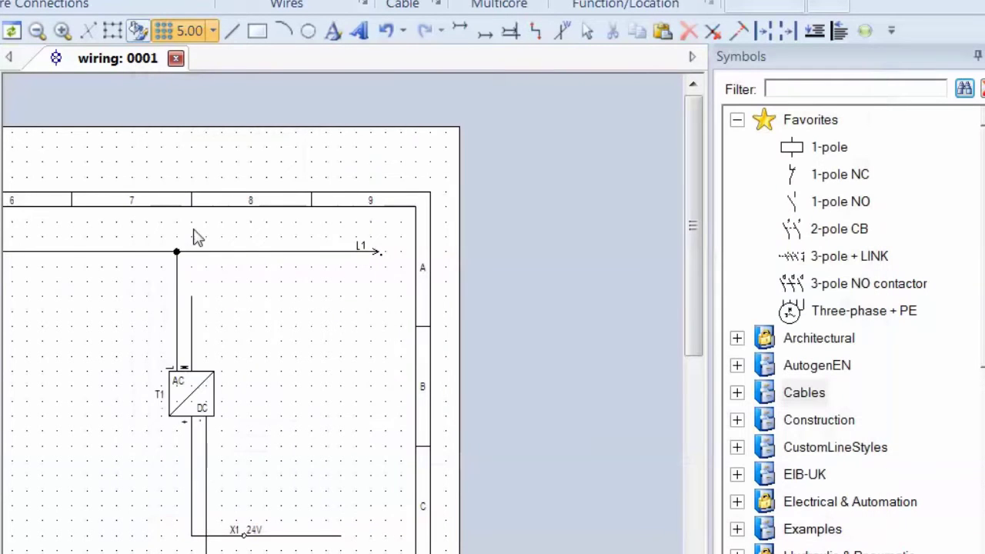
click(283, 294)
double_click(284, 295)
text(N)
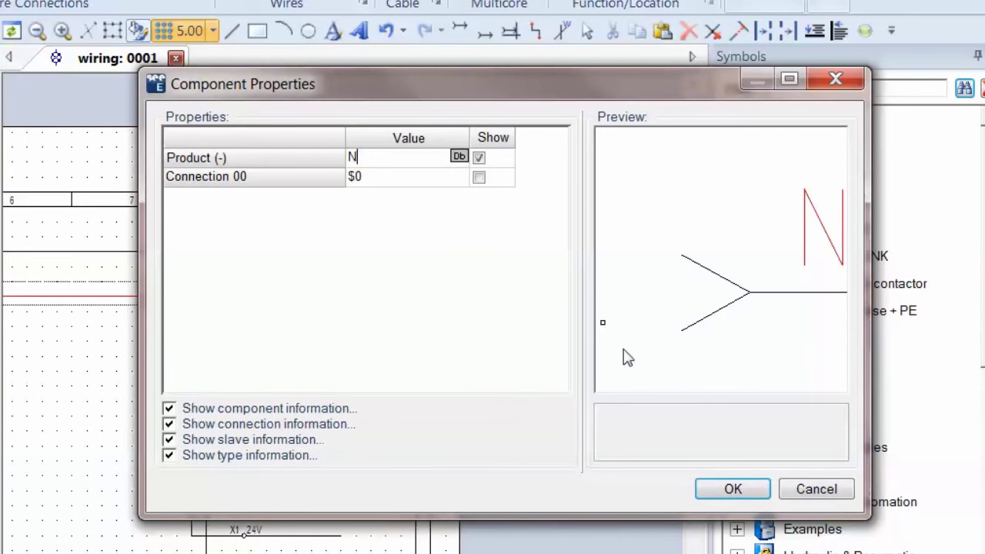
click(727, 485)
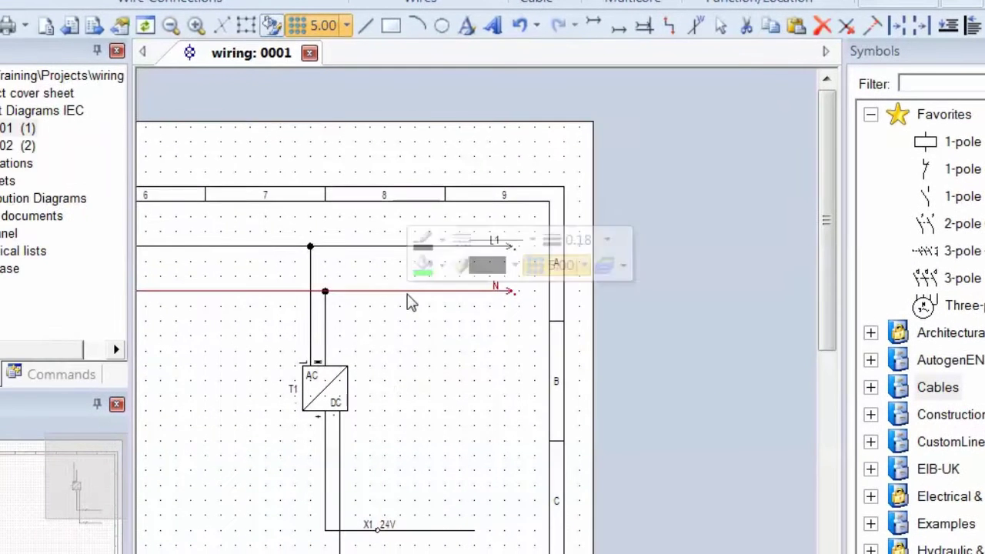
Inspect the wire properties of the N potential line and close them without changes
double_click(408, 293)
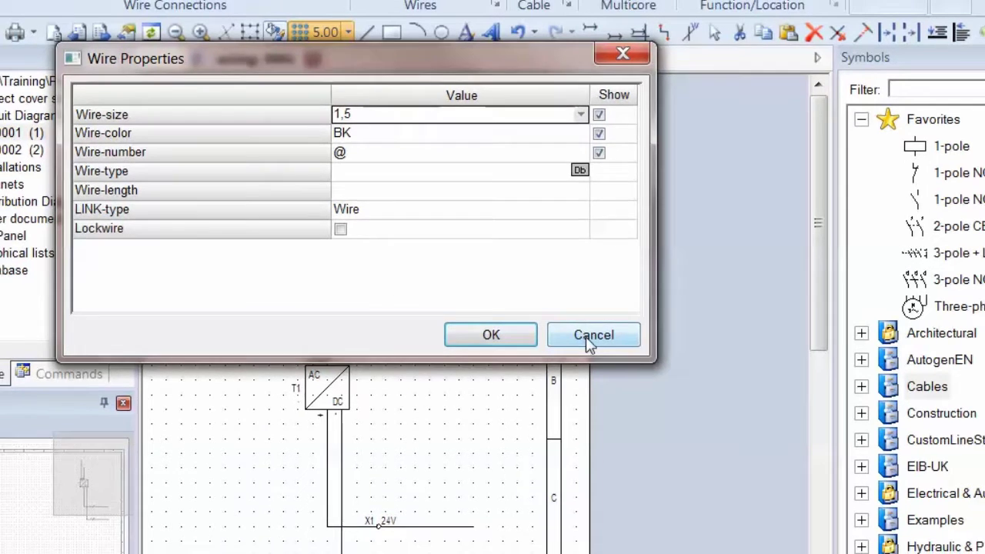
click(586, 337)
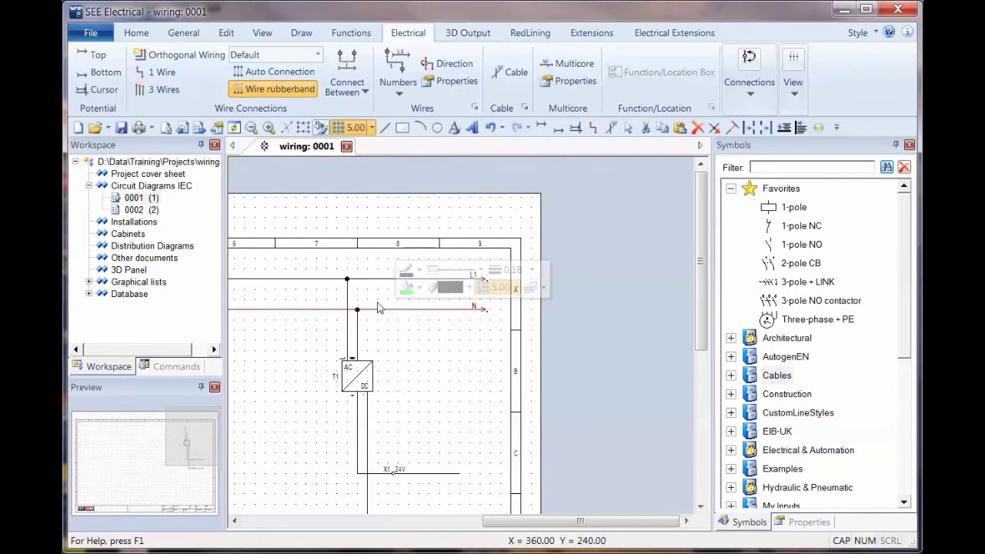
click(378, 309)
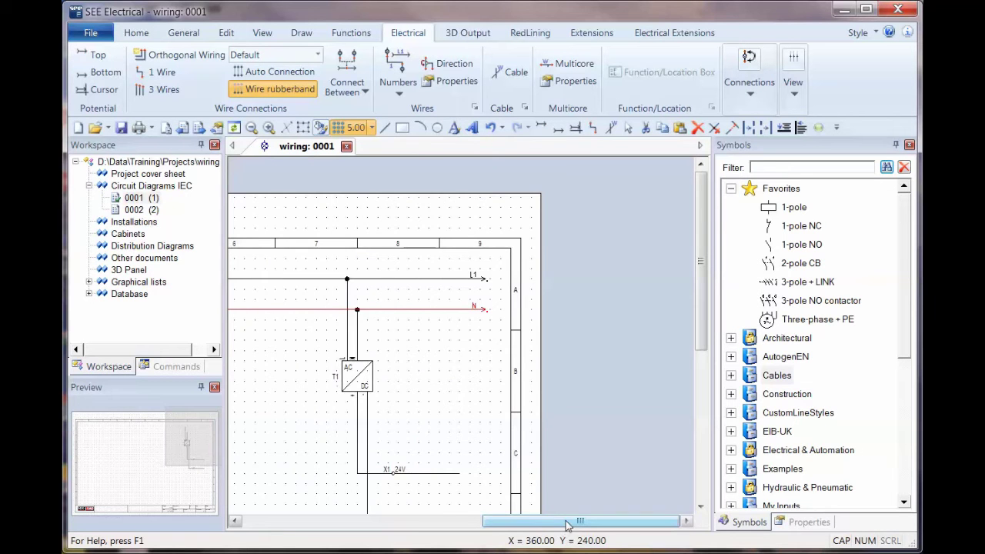
Set the system symbol database to On for Circuit Diagrams IEC in the symbol database properties
drag(568, 523, 554, 507)
scroll(475, 454, down, 2)
scroll(475, 455, down, 1)
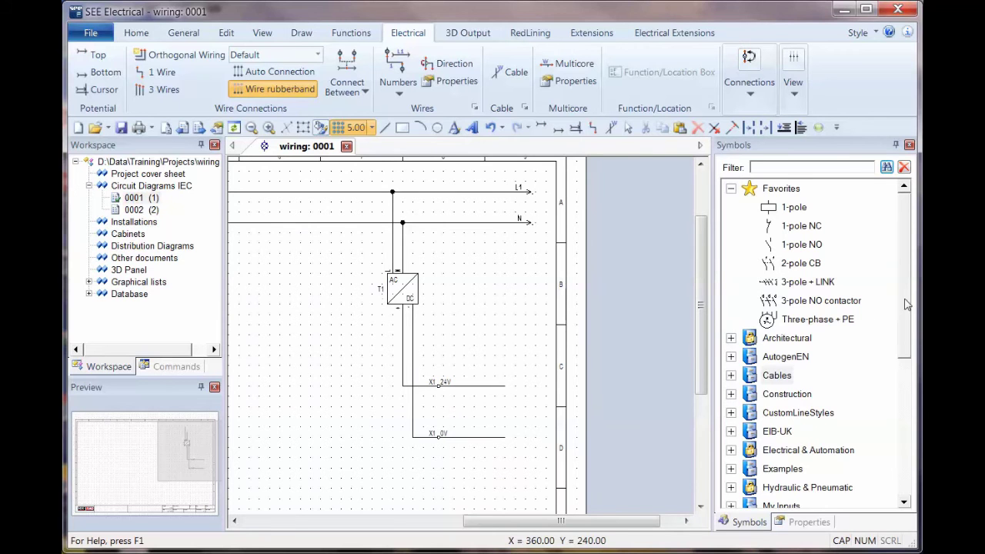
drag(907, 304, 919, 440)
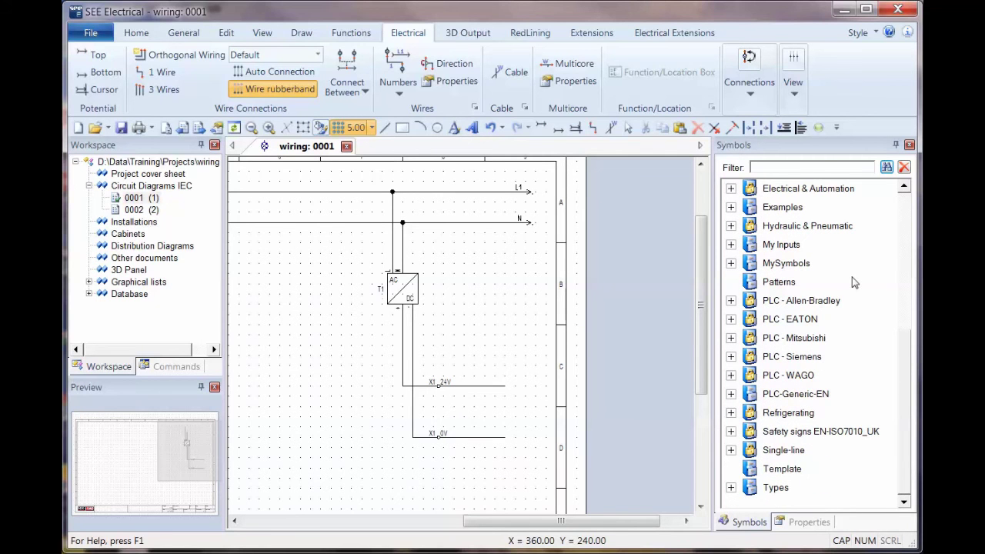
right_click(809, 240)
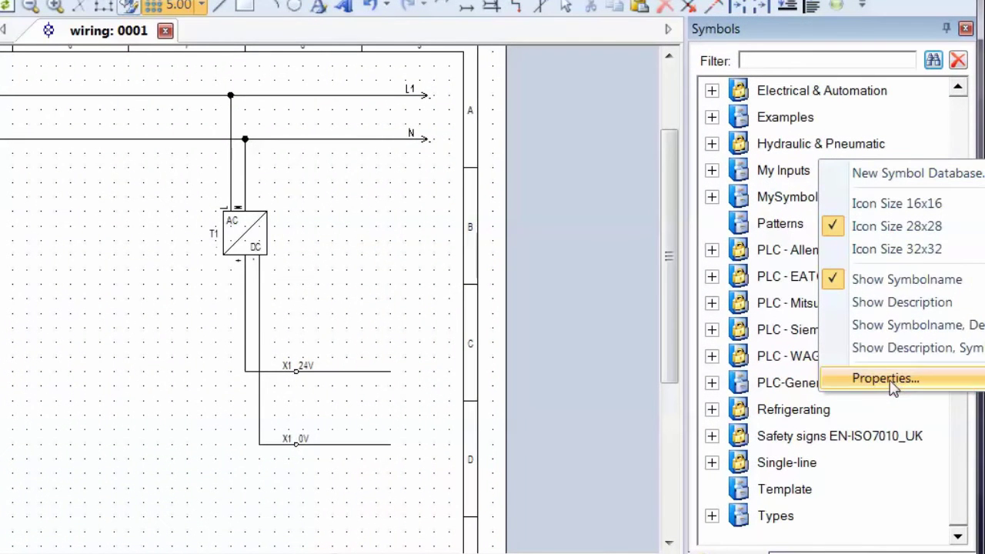
click(891, 381)
scroll(593, 145, down, 1)
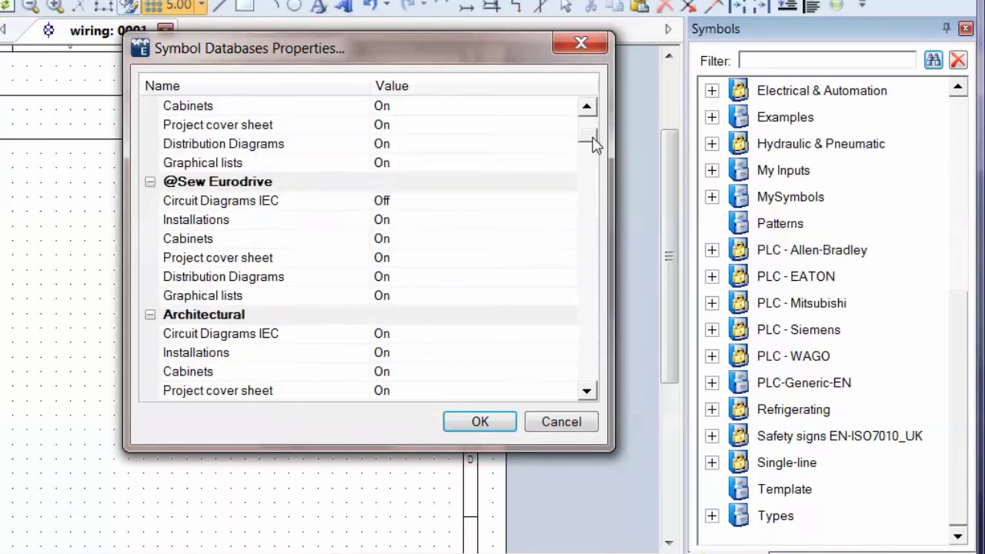
drag(592, 145, 589, 375)
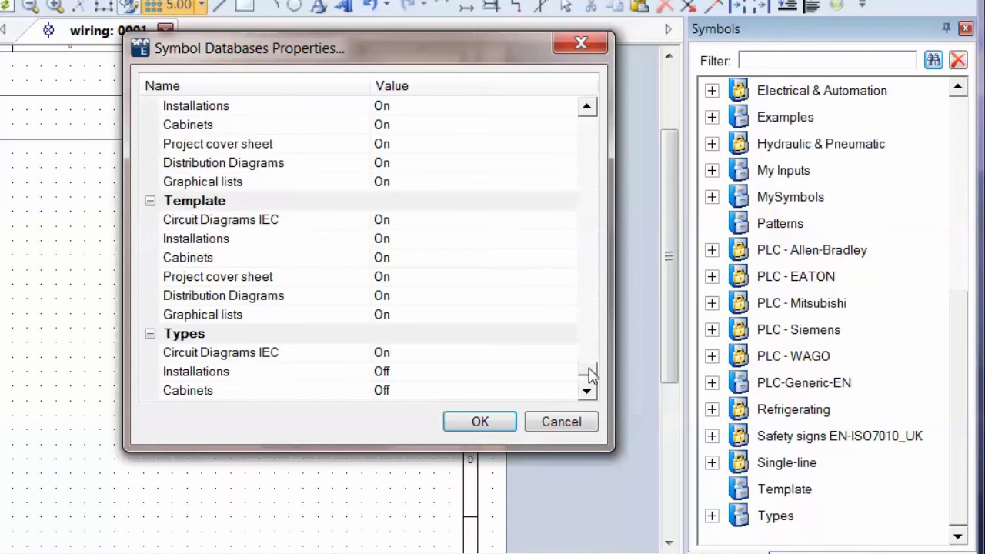
scroll(589, 375, down, 5)
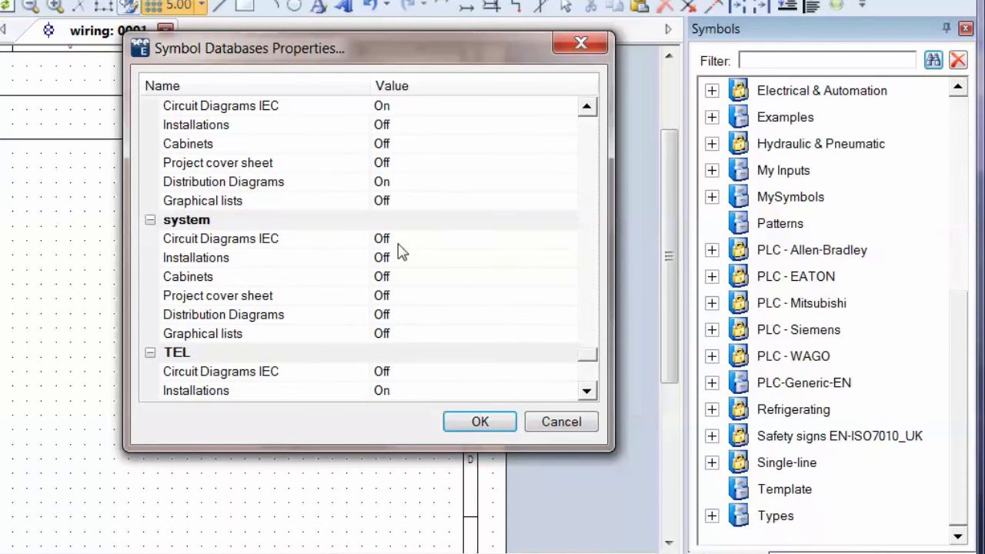
click(396, 240)
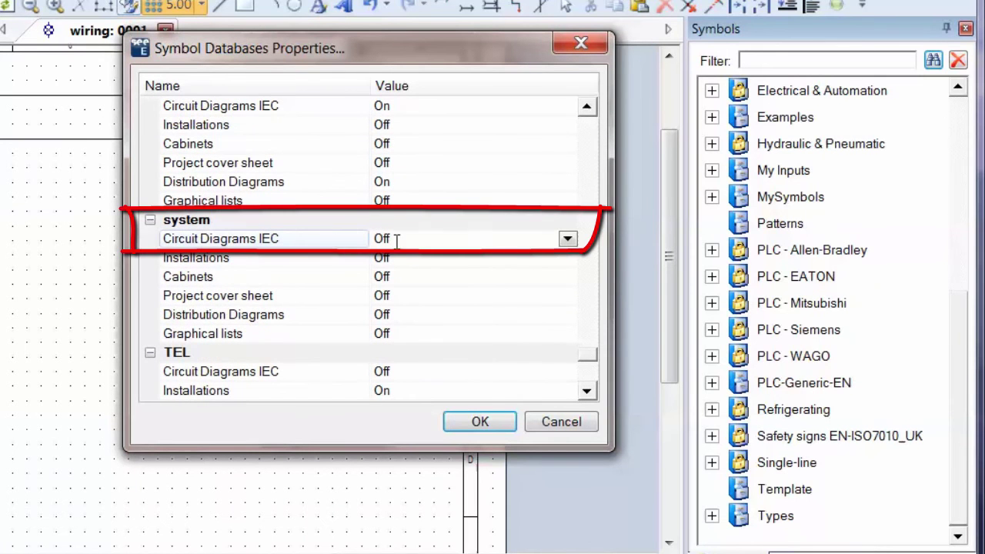
click(569, 241)
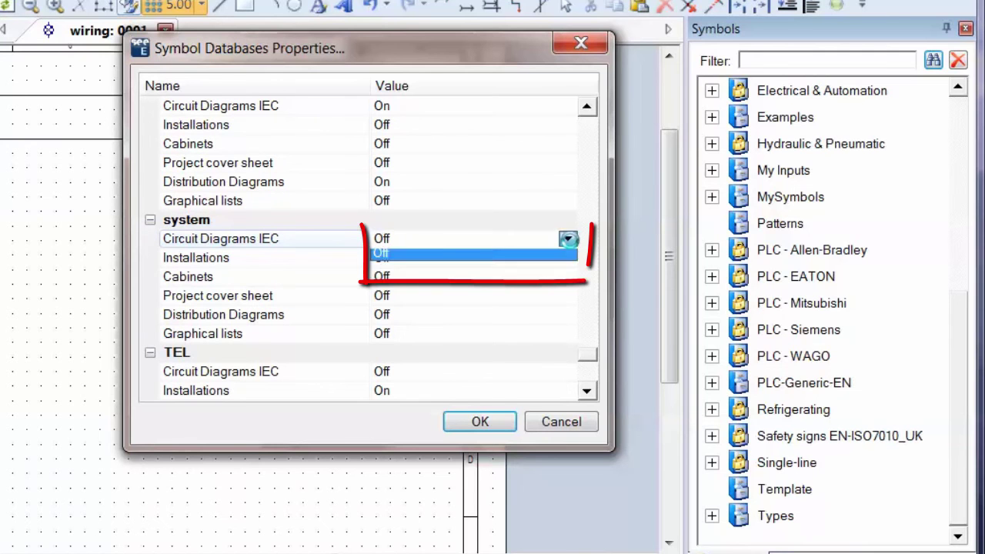
click(389, 257)
click(483, 423)
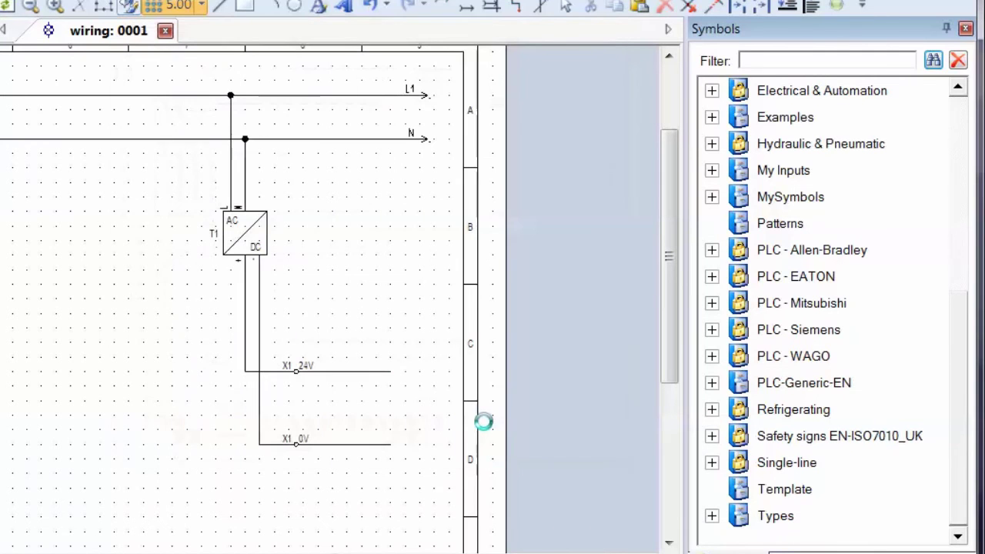
Rename the References folder of the system symbol database as References-Original
drag(953, 294, 954, 509)
click(711, 463)
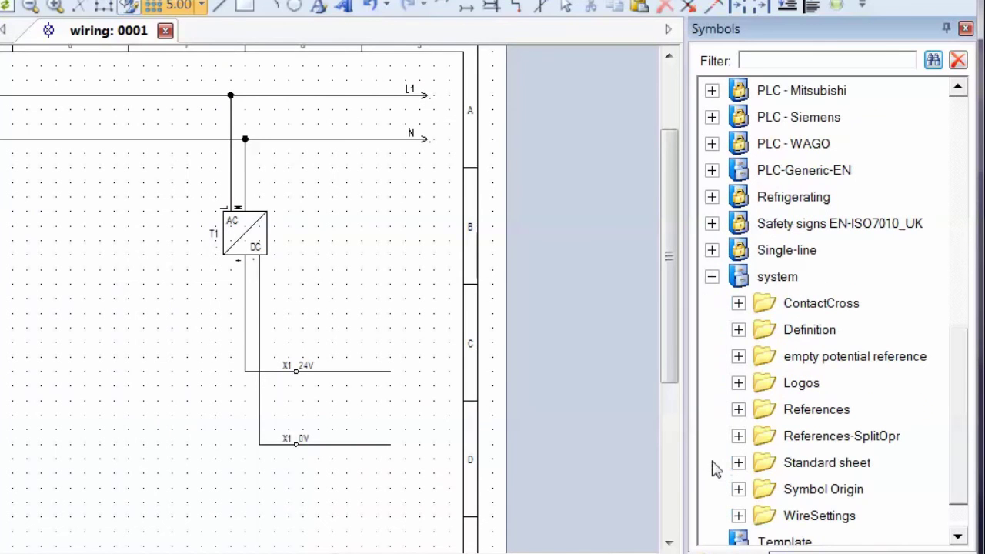
right_click(831, 412)
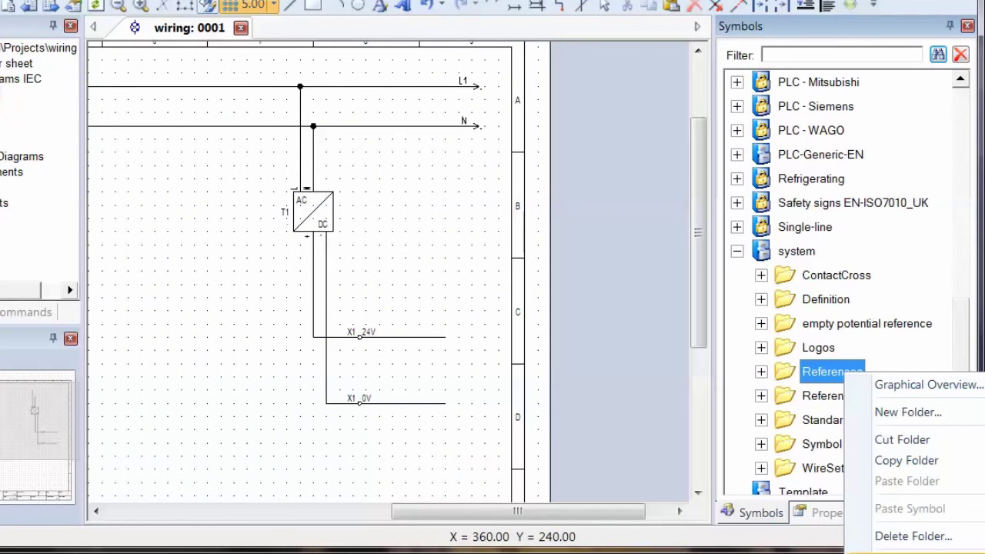
click(811, 394)
scroll(862, 360, down, 1)
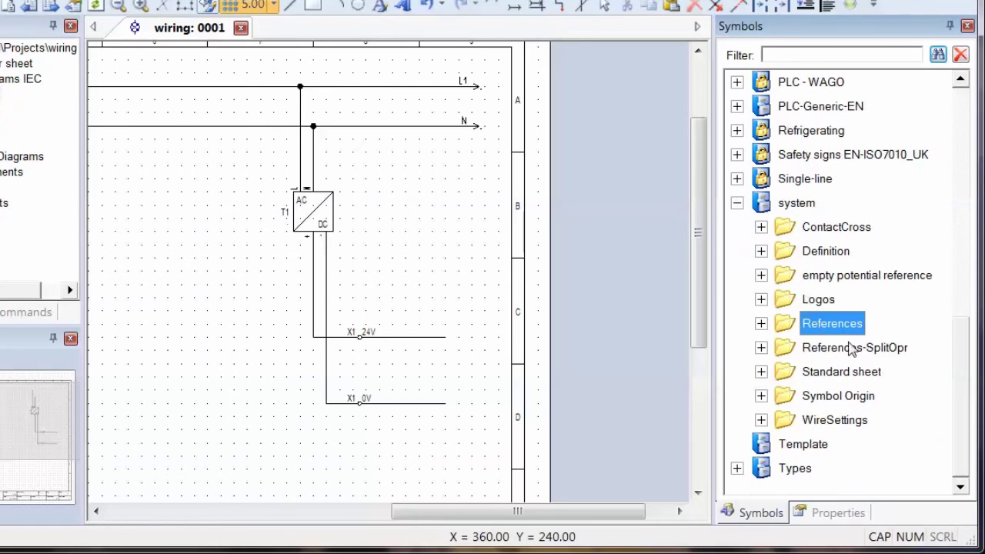
right_click(847, 325)
click(897, 513)
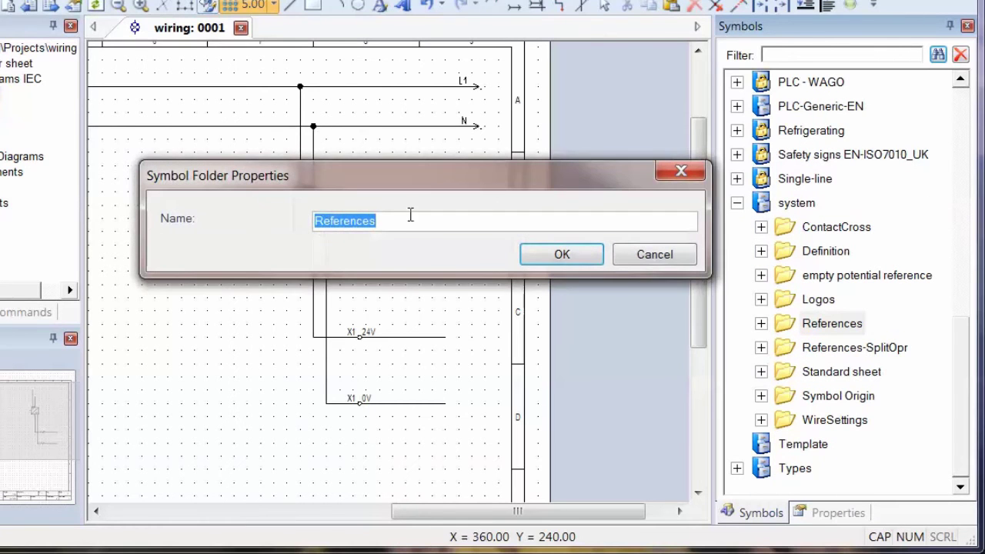
click(394, 222)
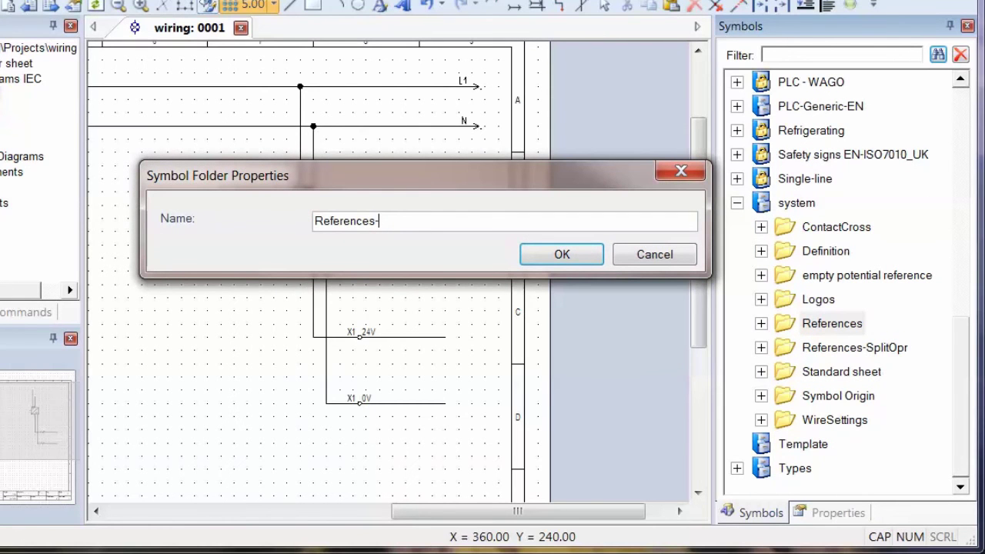
text(-Original)
click(558, 255)
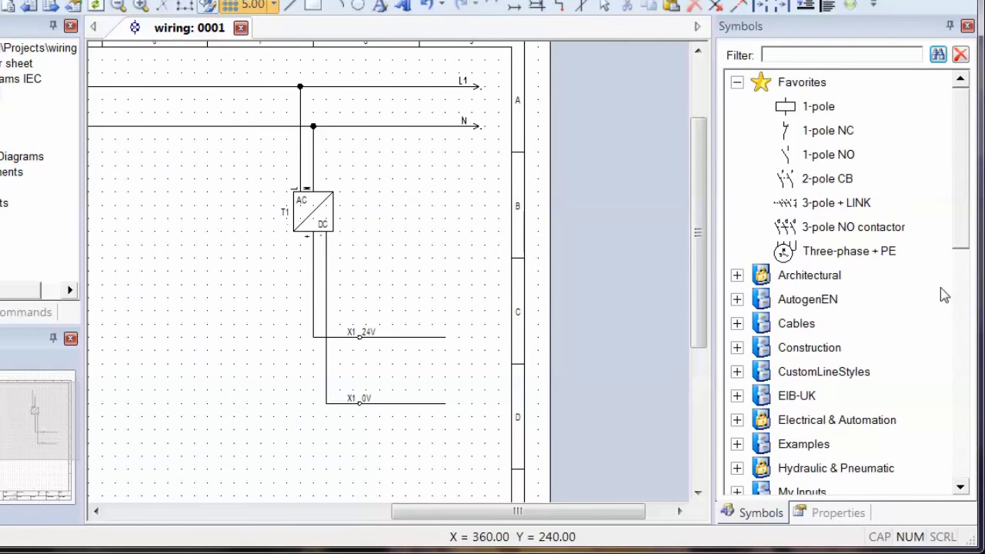
Rename the References-SplitOpr folder of the system symbol database as References
drag(968, 237, 967, 338)
right_click(860, 353)
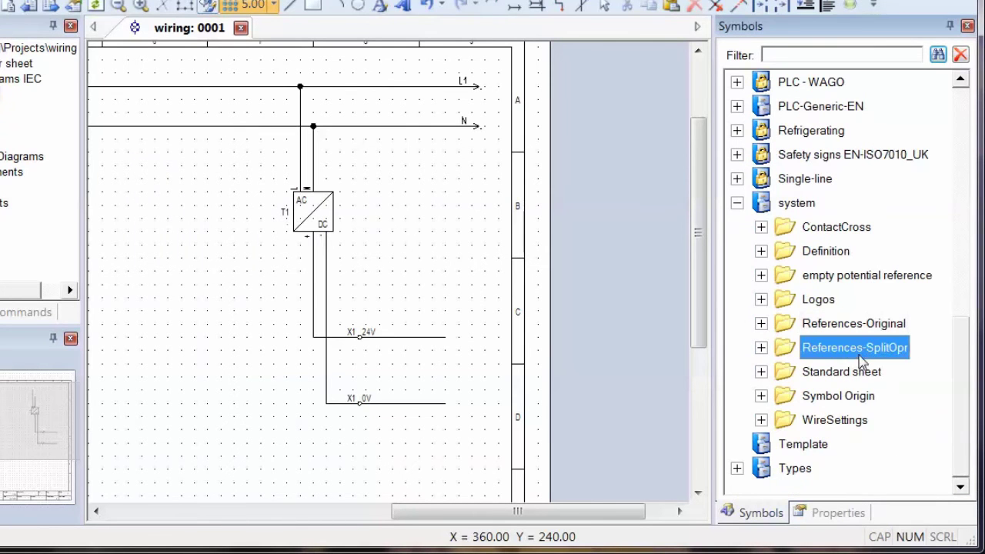
click(920, 545)
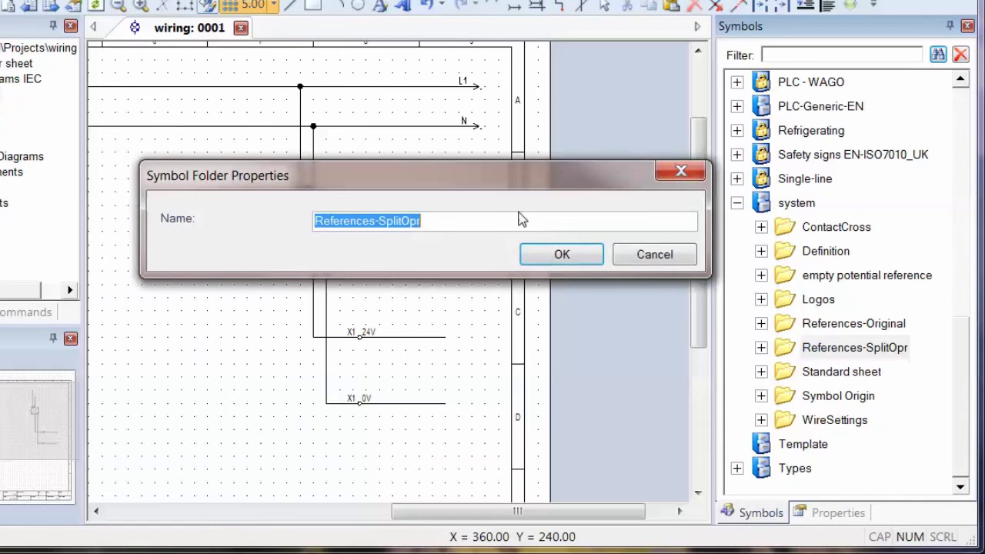
drag(375, 228, 422, 234)
key(BackSpace)
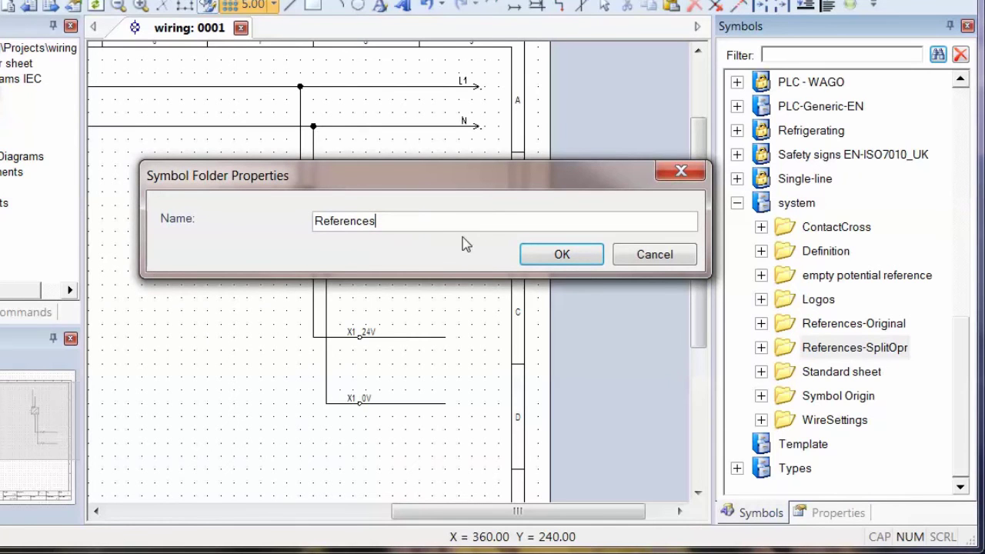
click(564, 261)
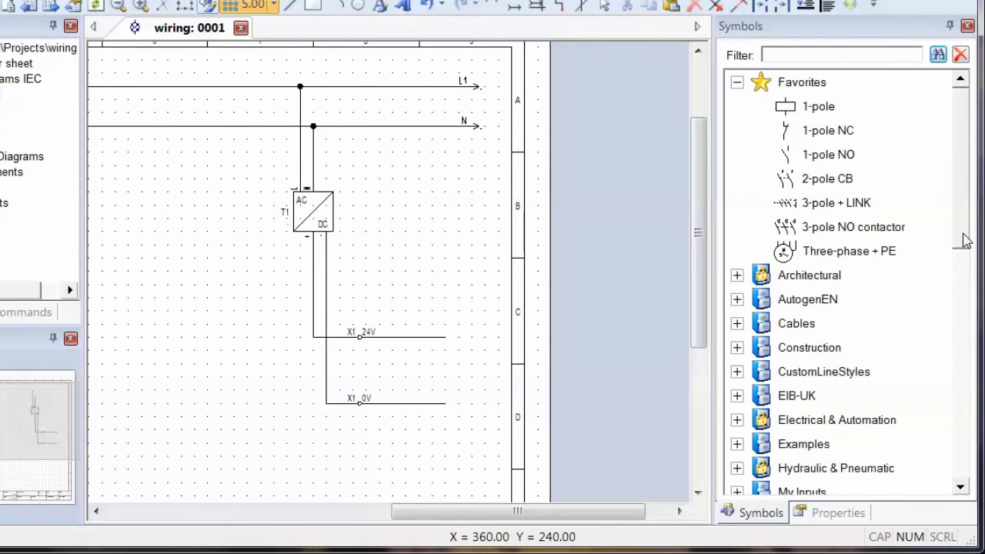
Examine the reference symbols in the renamed References folder and collapse it again
drag(967, 240, 964, 467)
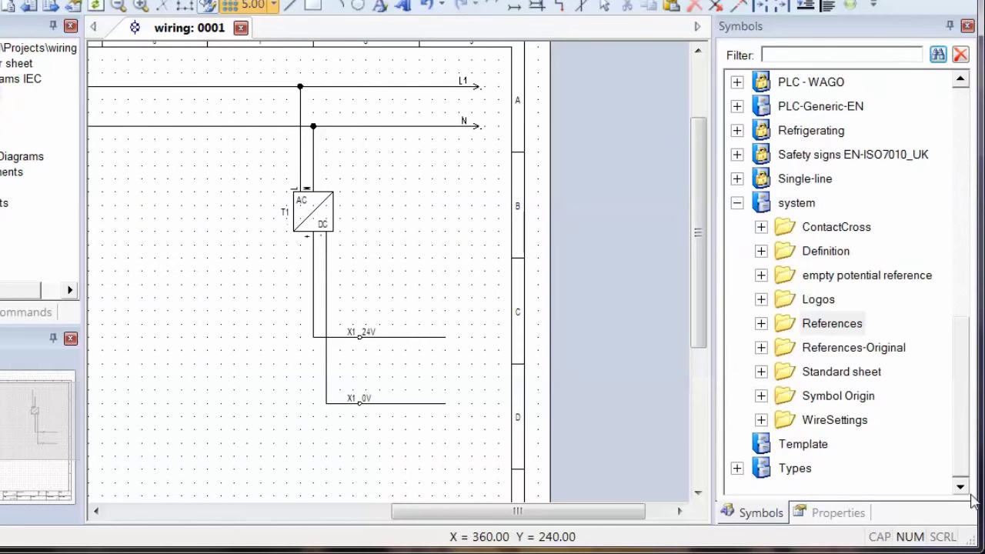
click(762, 323)
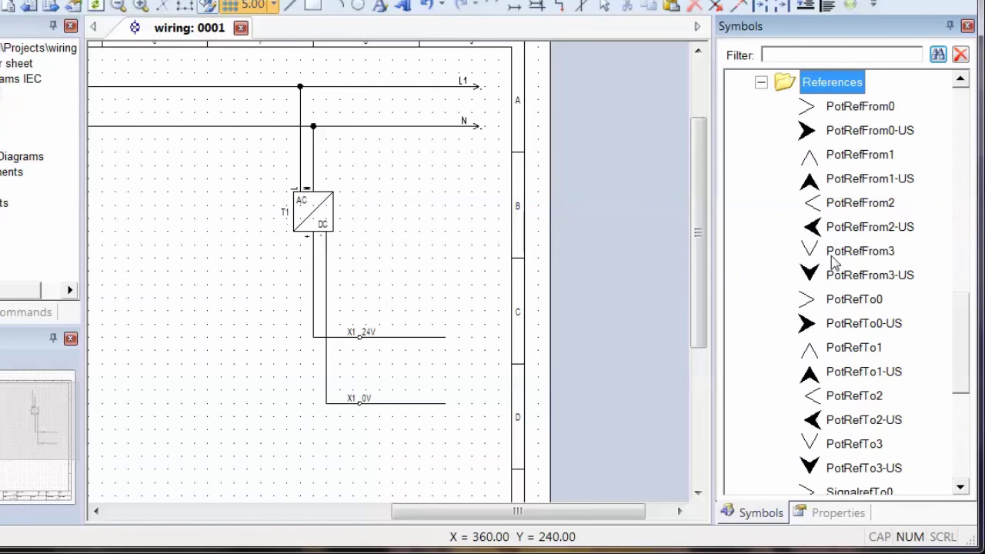
drag(966, 367, 963, 326)
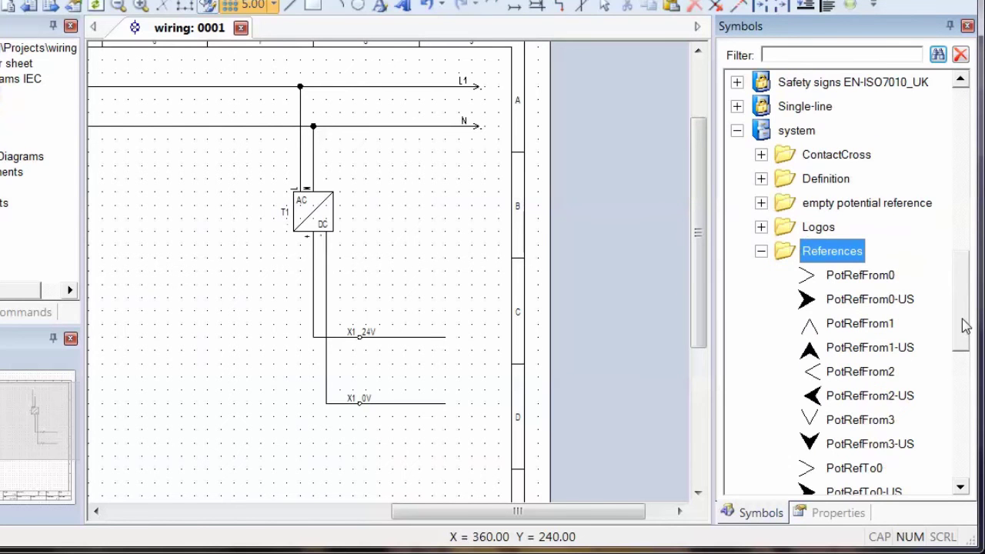
click(758, 252)
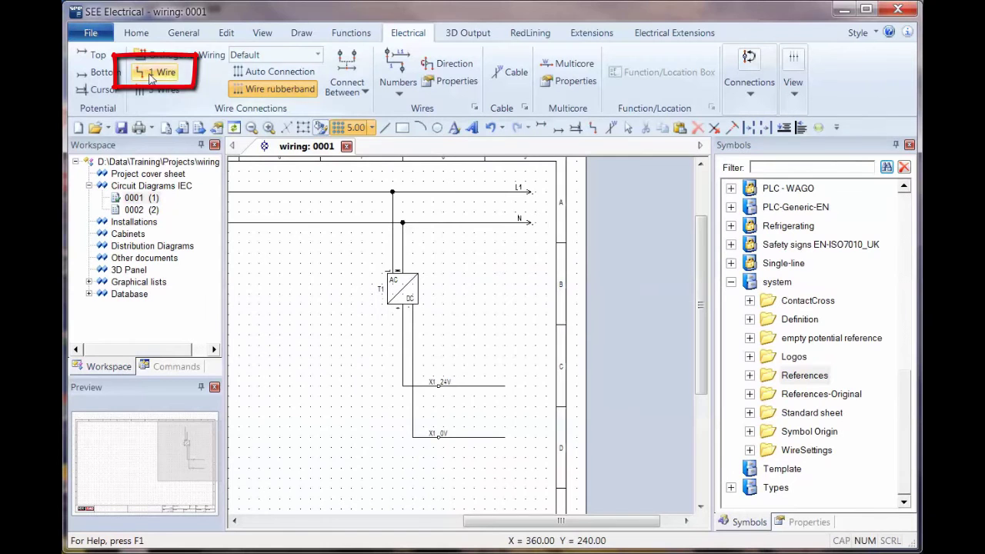
Place a signal reference named 24V at the open end of the X1:24V terminal wire on page 0001
click(151, 77)
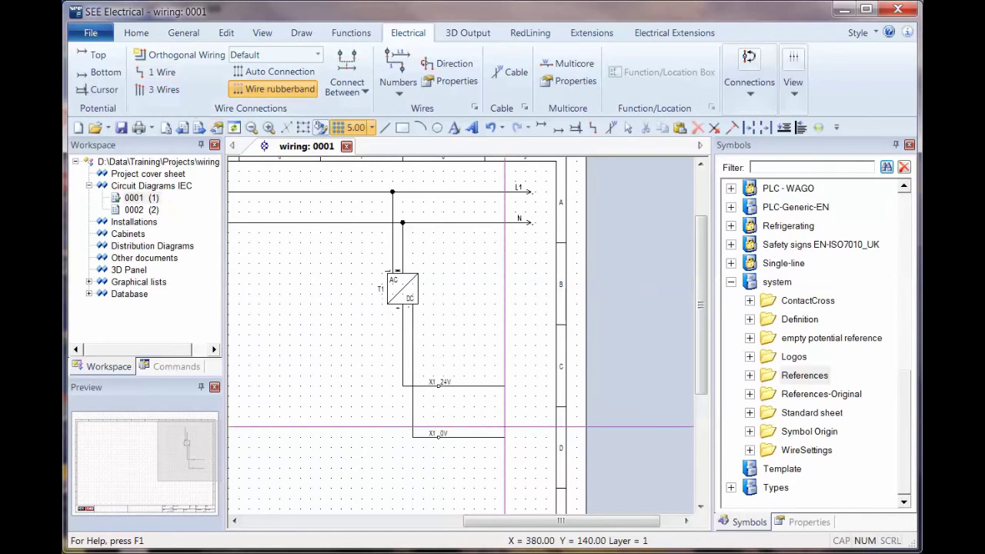
click(504, 385)
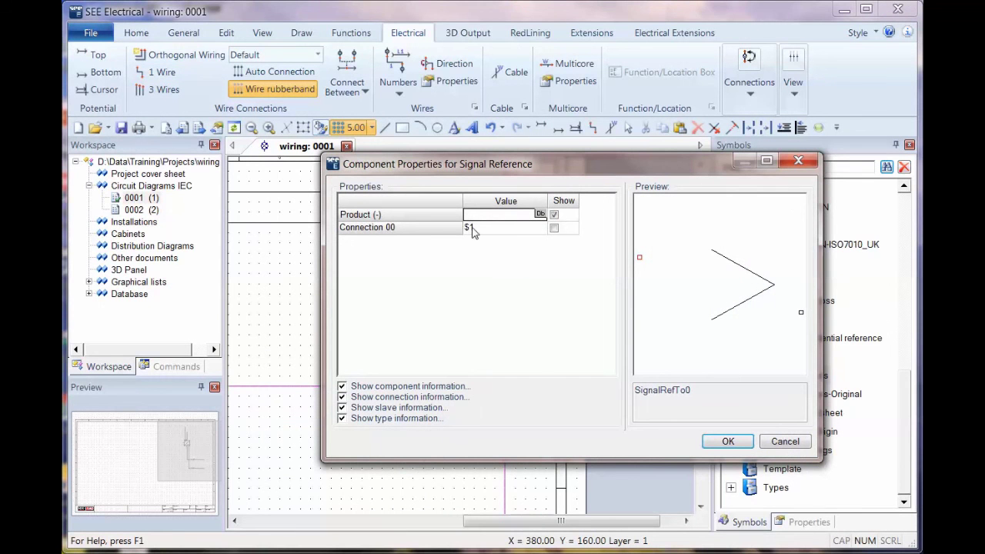
text(24V)
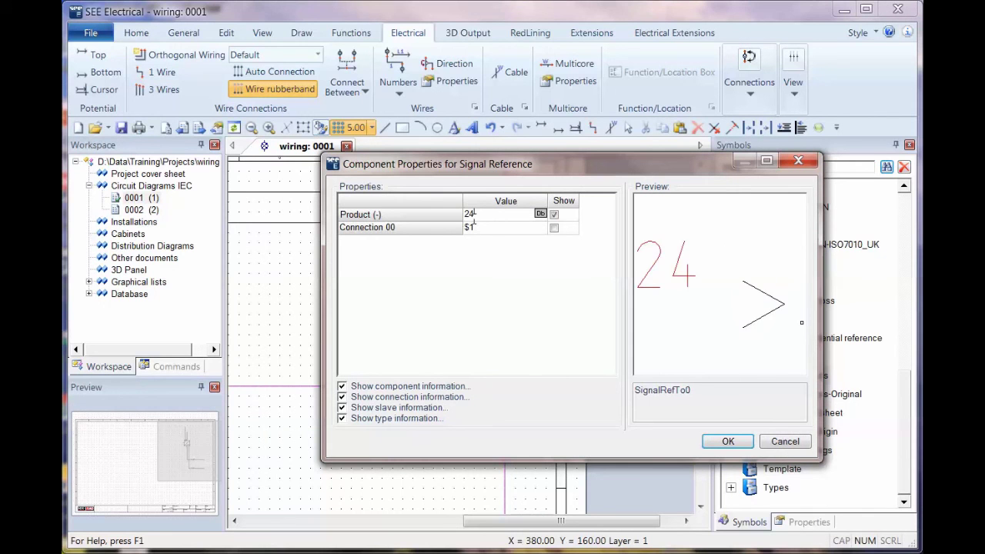
key(BackSpace)
text(V)
click(726, 443)
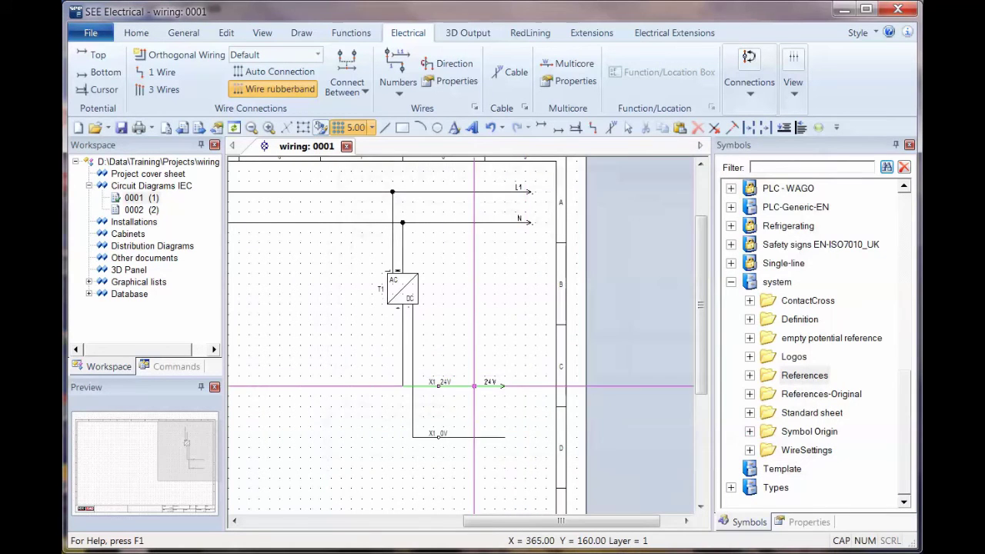
Place a signal reference named 0V at the open end of the X1:0V terminal wire
click(507, 268)
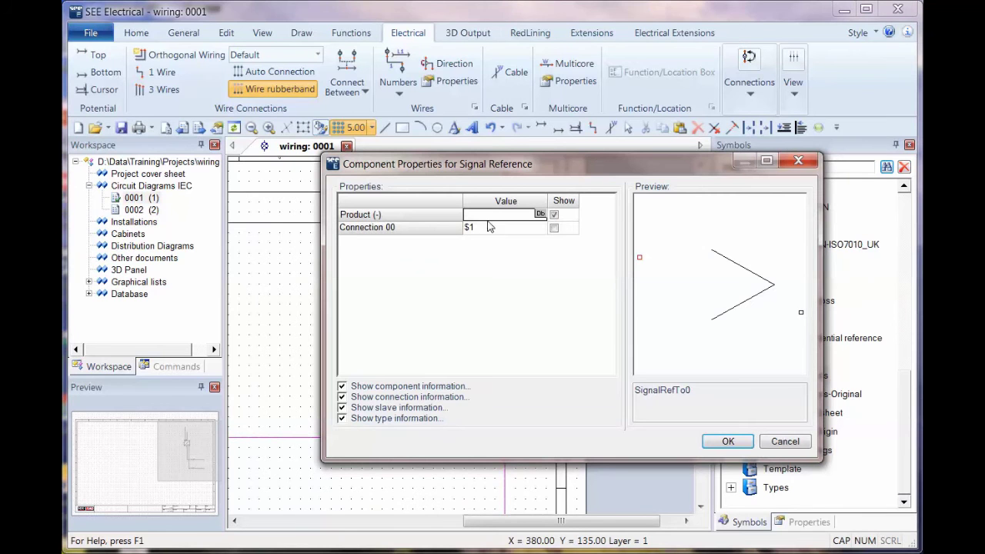
text(0V)
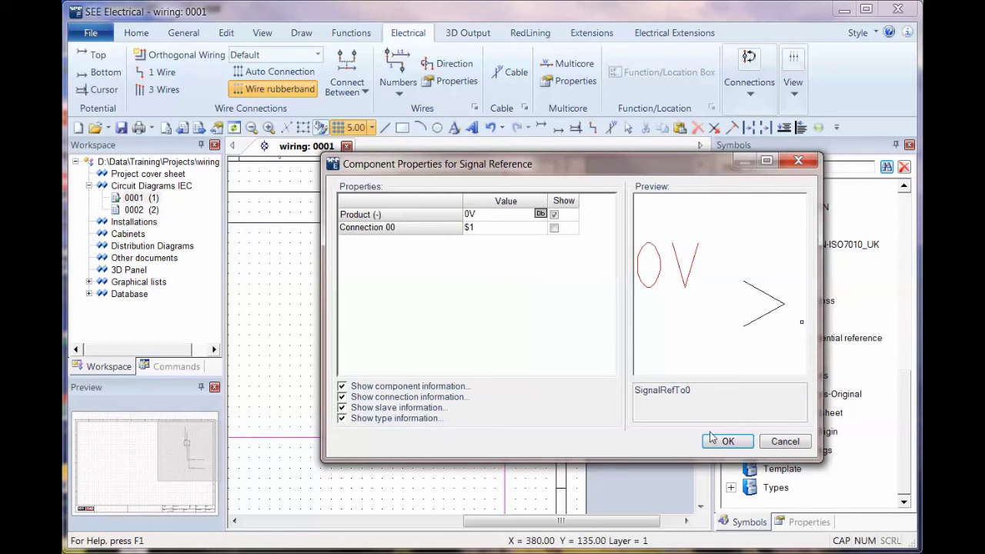
click(727, 441)
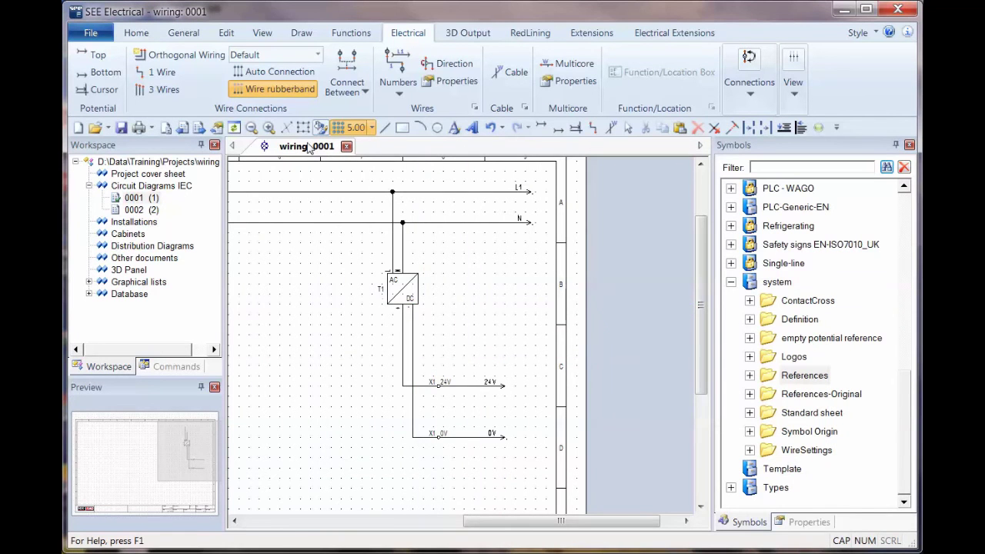
Open page 0002 and insert an upper potential, choosing the existing product name 24V for it
double_click(154, 210)
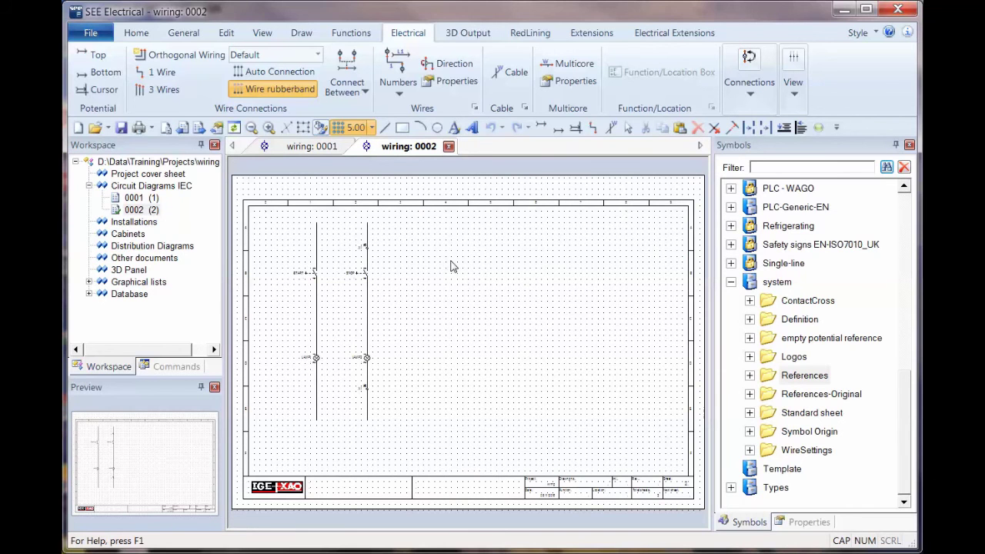
click(545, 129)
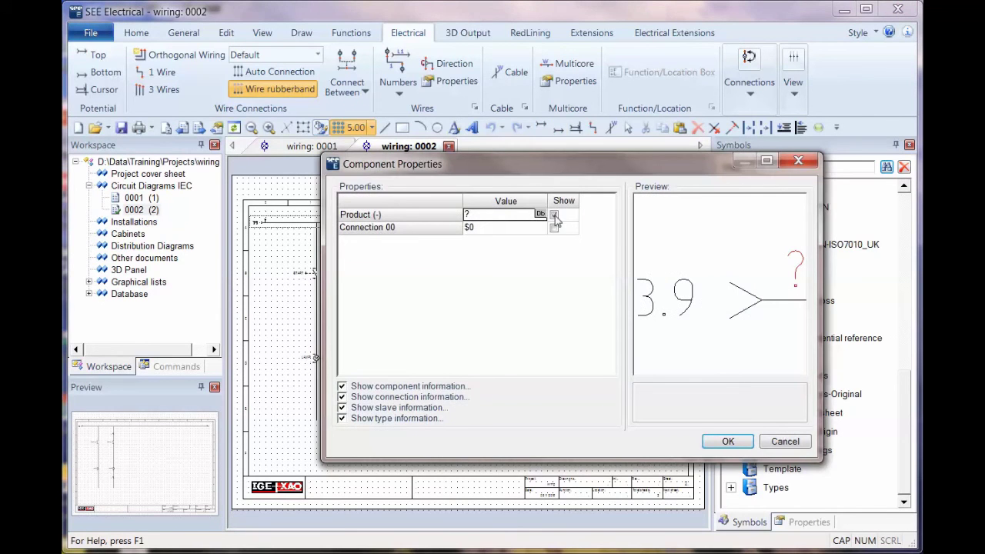
click(540, 215)
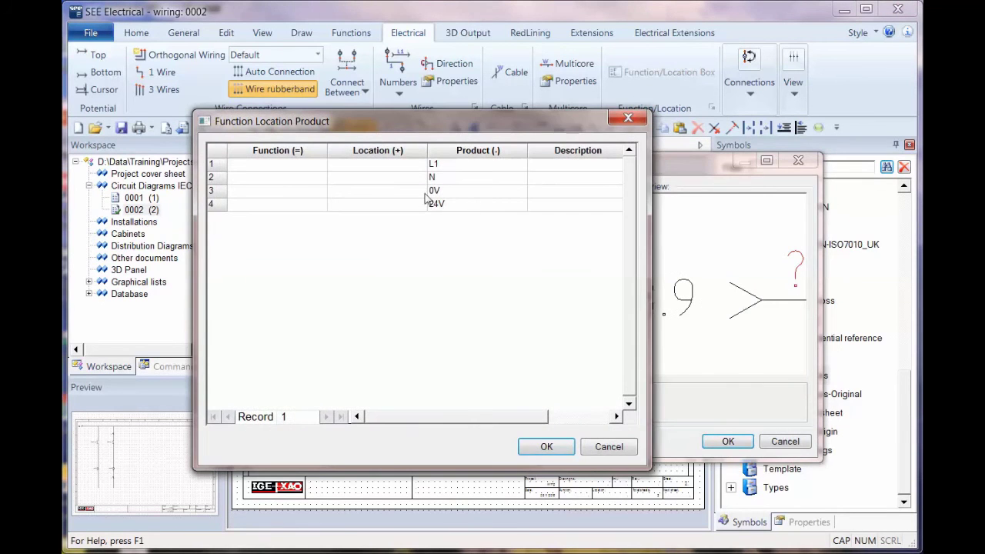
click(443, 205)
click(547, 446)
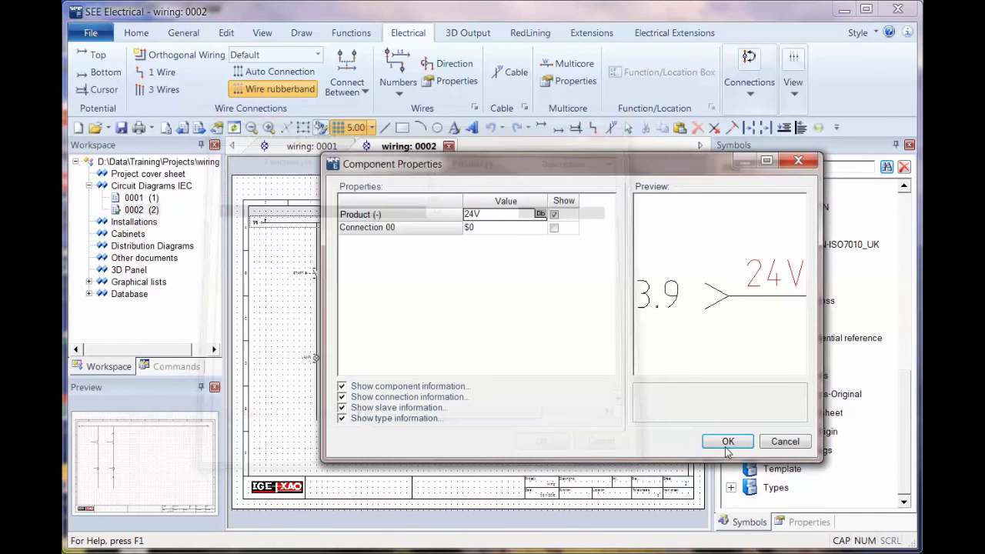
click(728, 442)
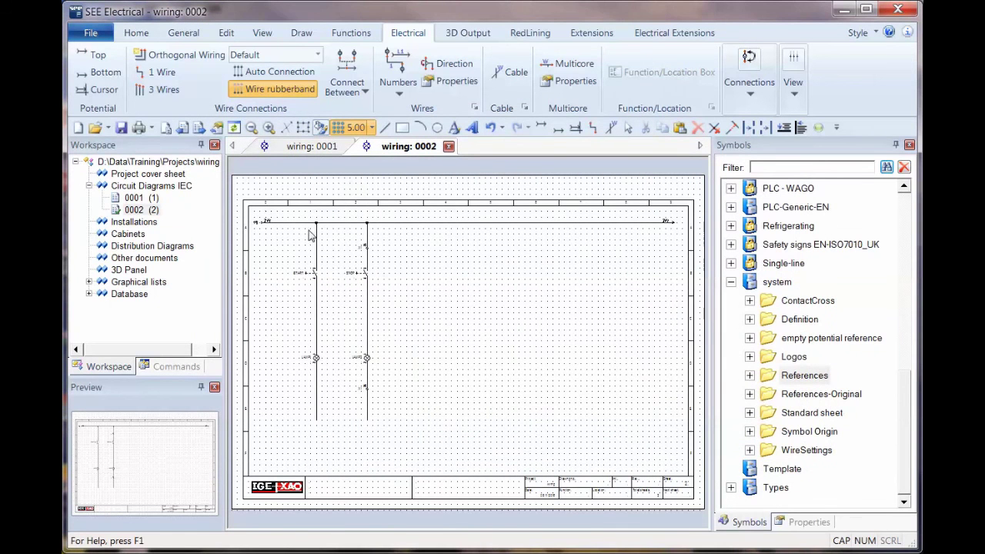
Insert a lower potential on page 0002, choosing the existing product name 0V for it
click(559, 129)
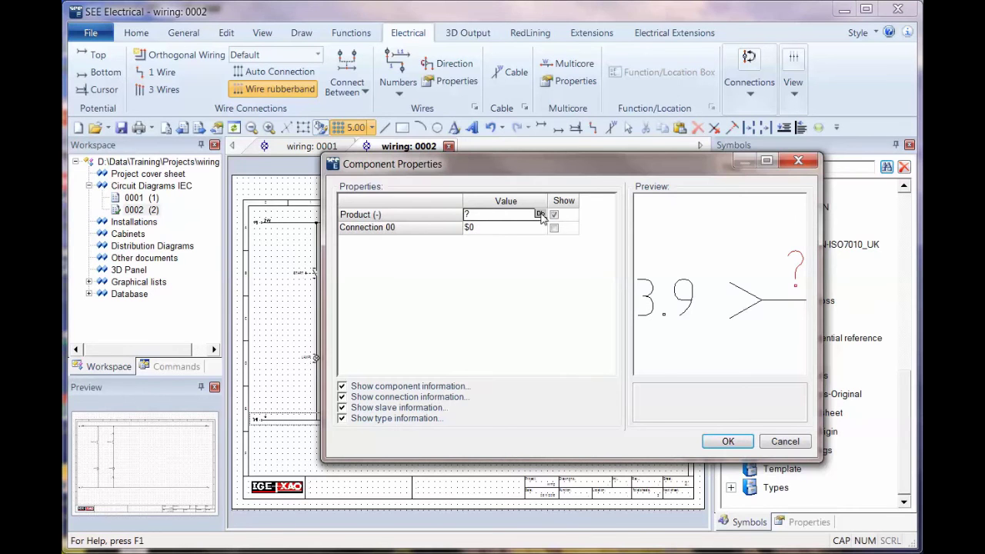
click(539, 215)
click(418, 191)
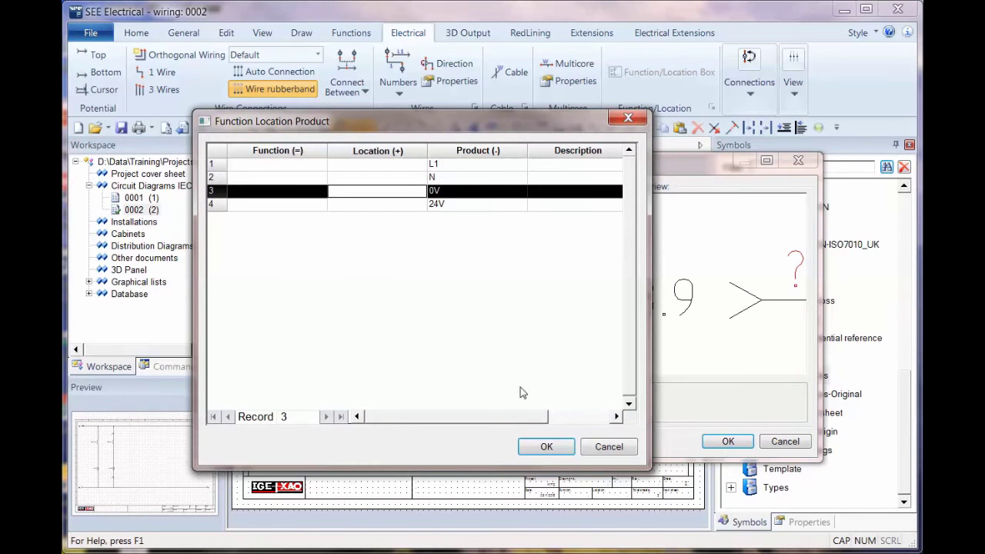
click(545, 447)
key(Return)
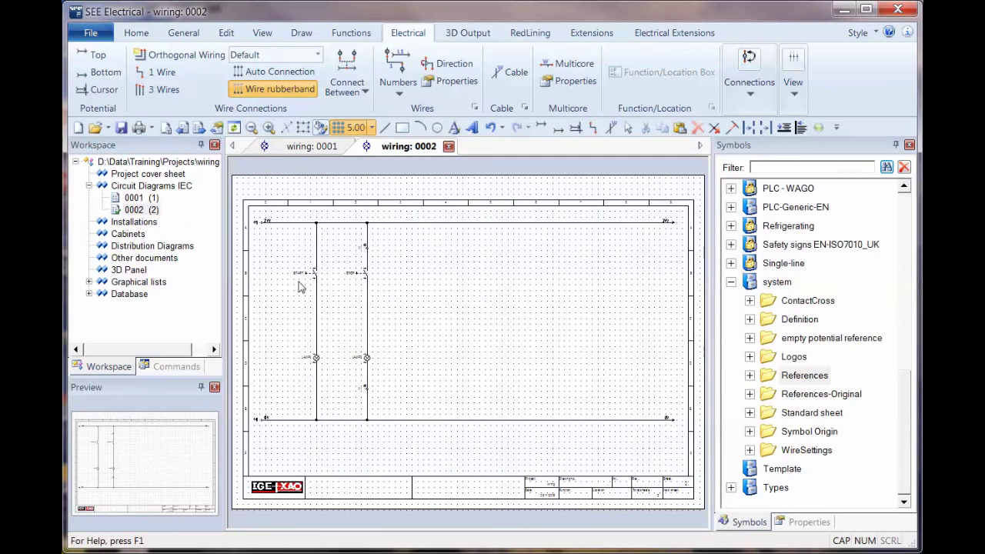
Open the Terminals database view and move it into a new horizontal tab group alongside the circuit diagrams
click(89, 294)
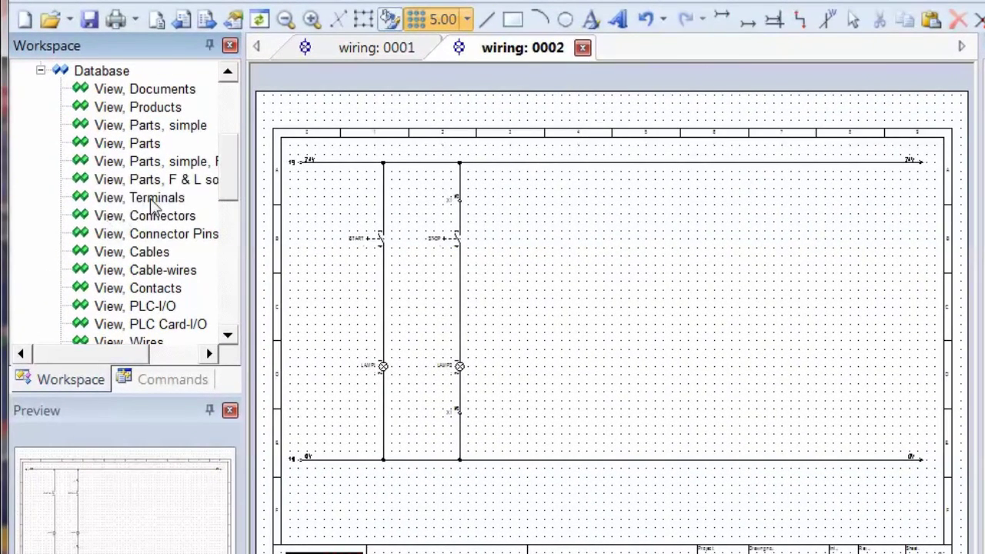
double_click(154, 198)
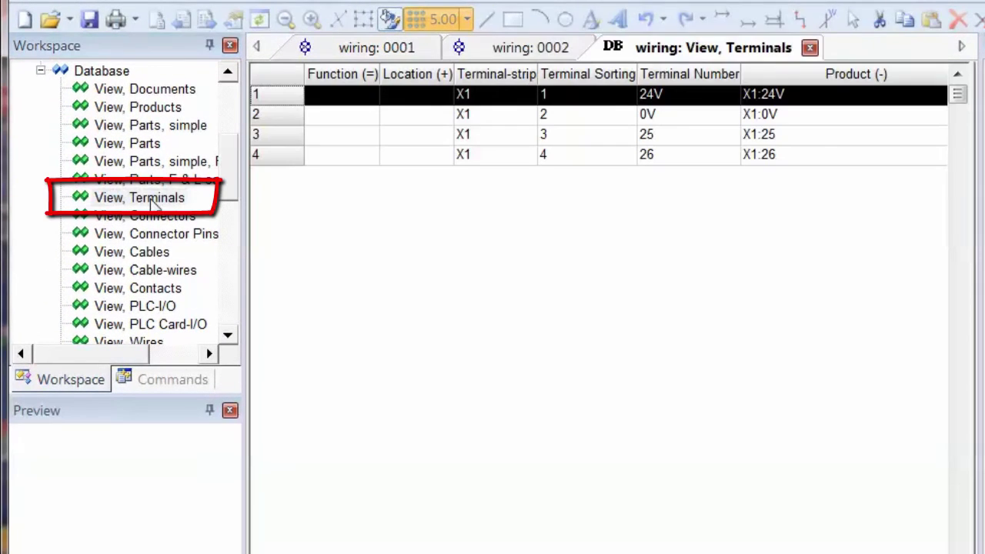
right_click(695, 49)
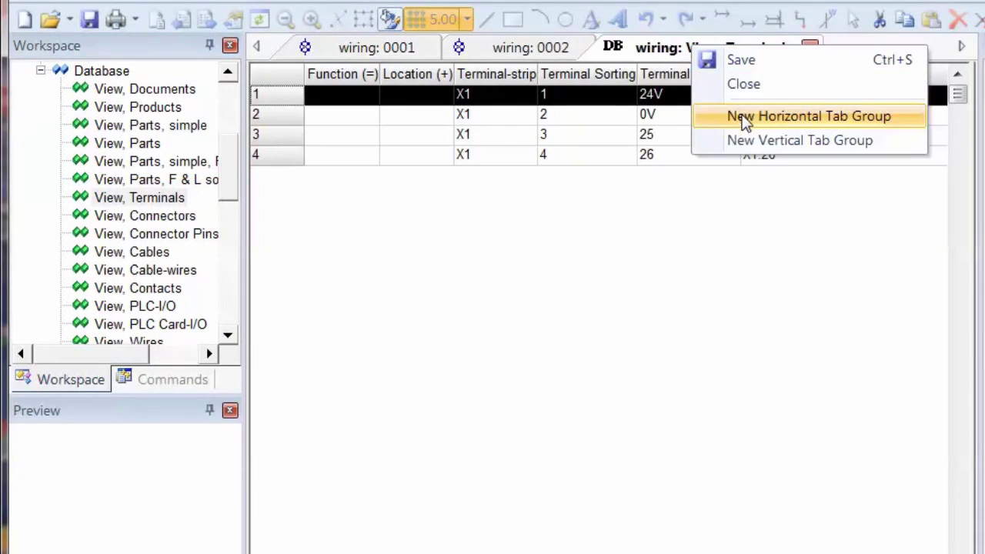
click(808, 116)
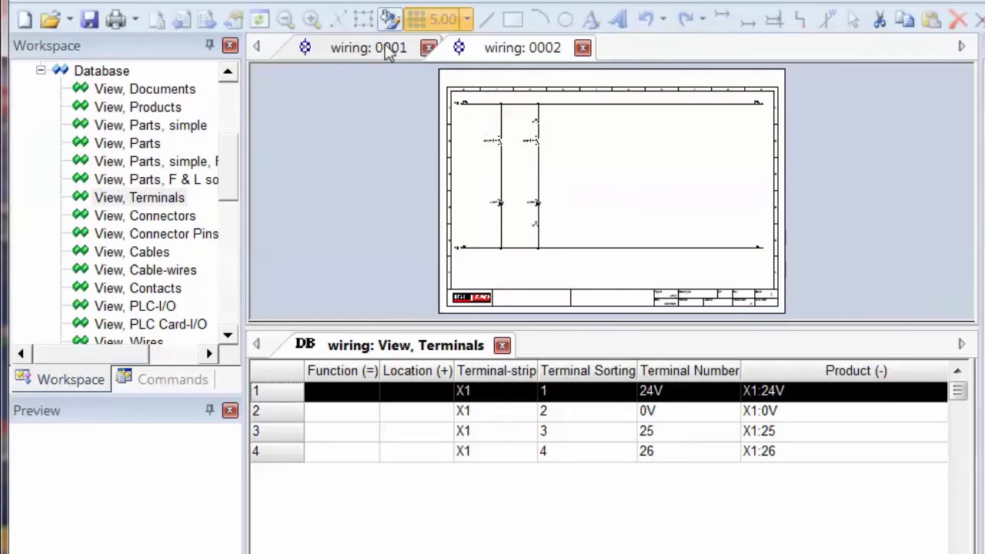
Compare the X1 terminals on pages 0001 and 0002 with the From and To connections in the terminals list
click(388, 50)
scroll(605, 192, up, 3)
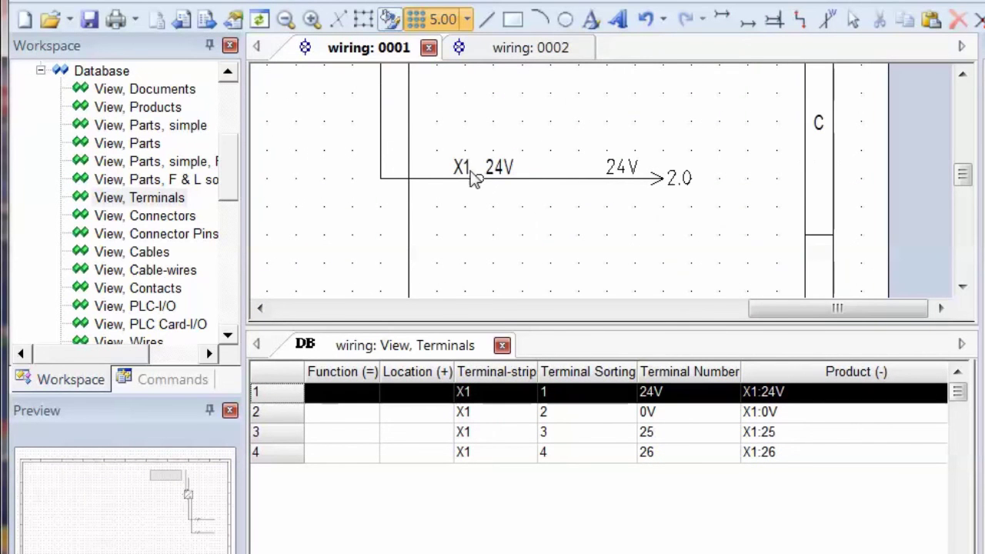
scroll(488, 268, down, 1)
scroll(477, 198, up, 4)
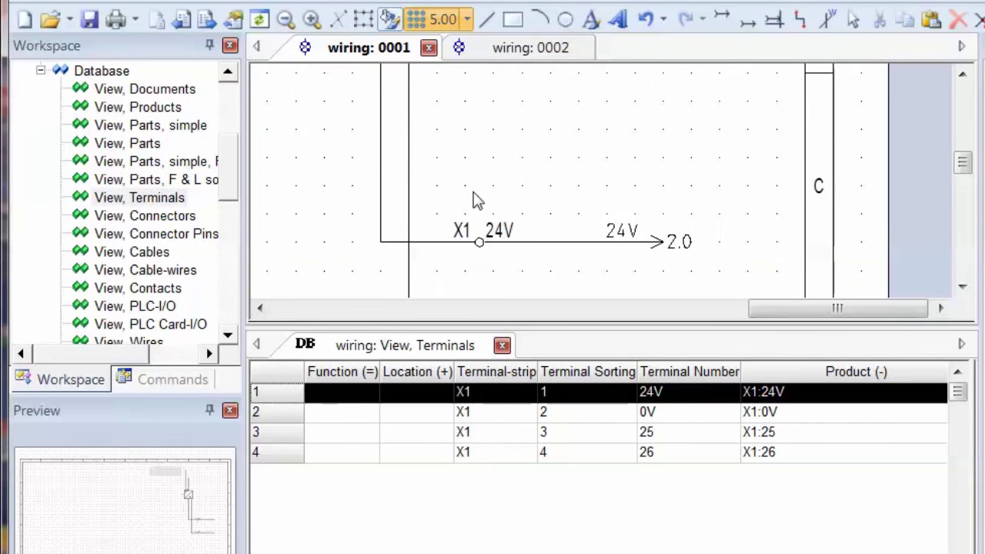
scroll(497, 189, down, 5)
click(486, 49)
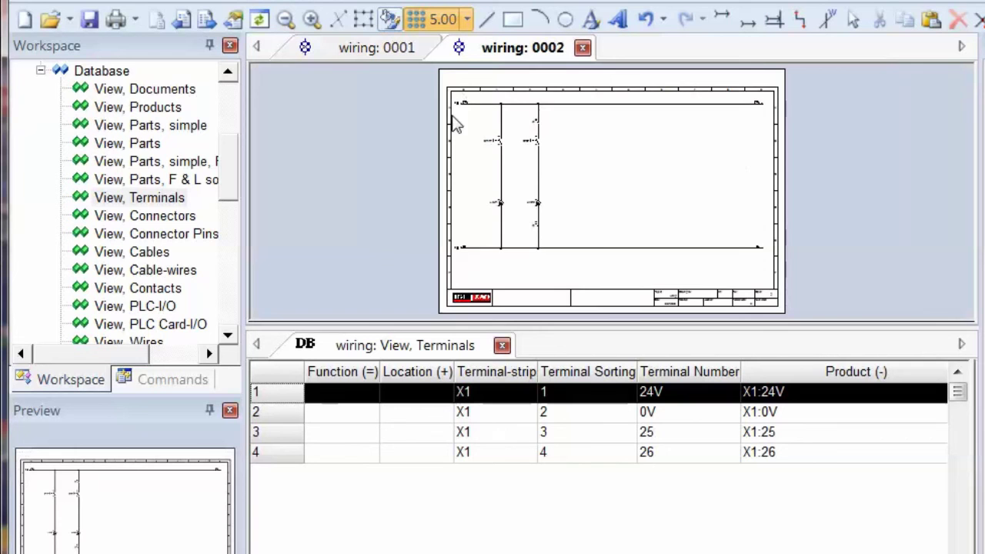
scroll(612, 196, up, 4)
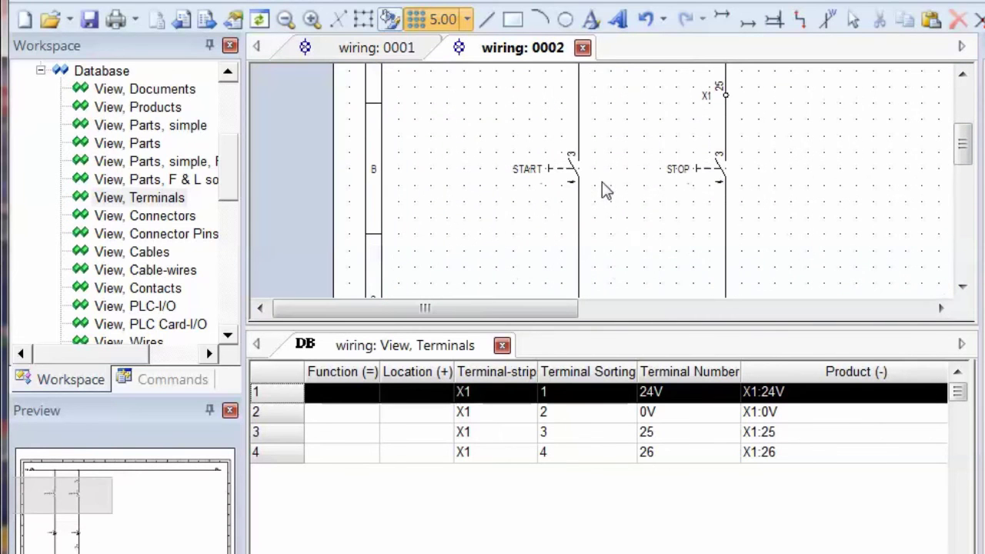
scroll(600, 419, right, 10)
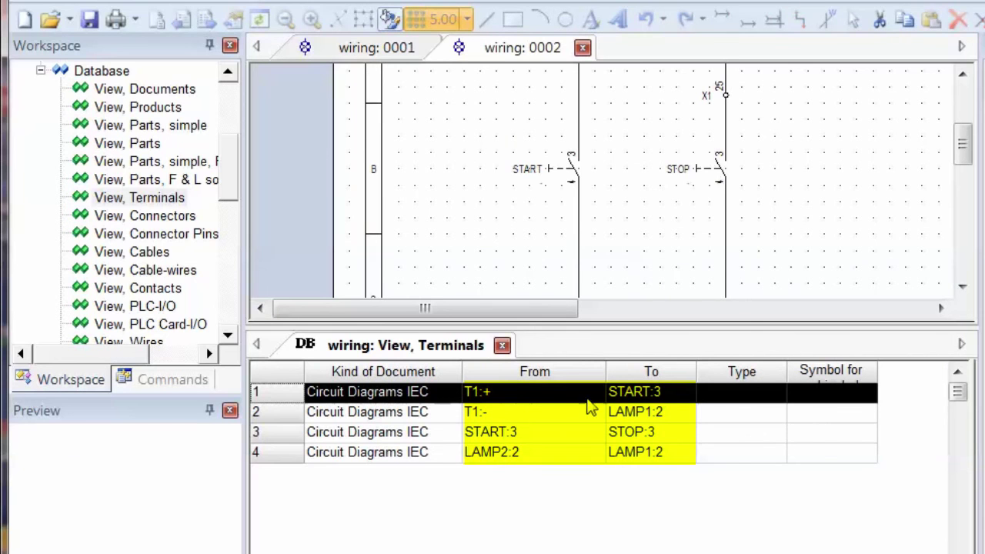
Enlarge the circuit diagram area above the terminals list and select the 24V potential on page 0002
click(785, 256)
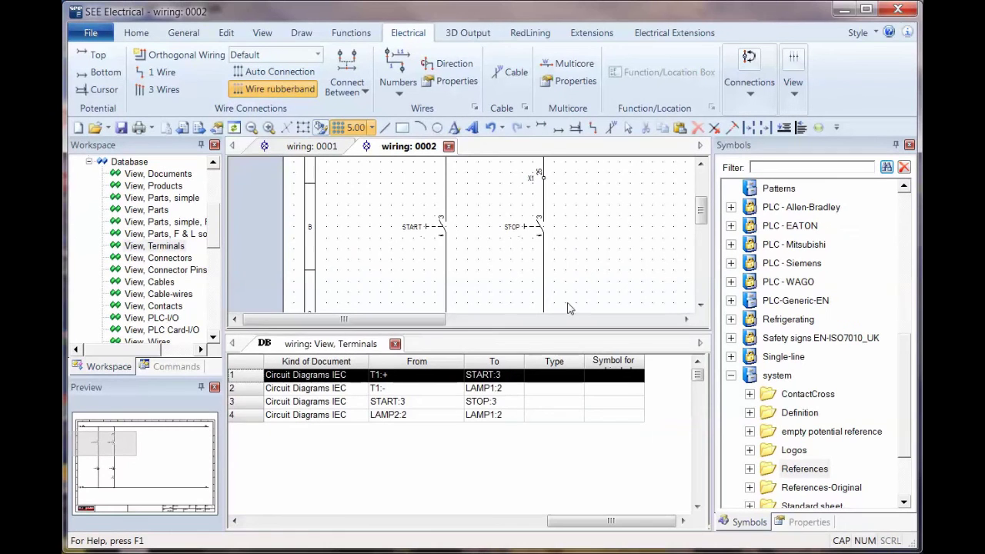
drag(559, 418, 565, 420)
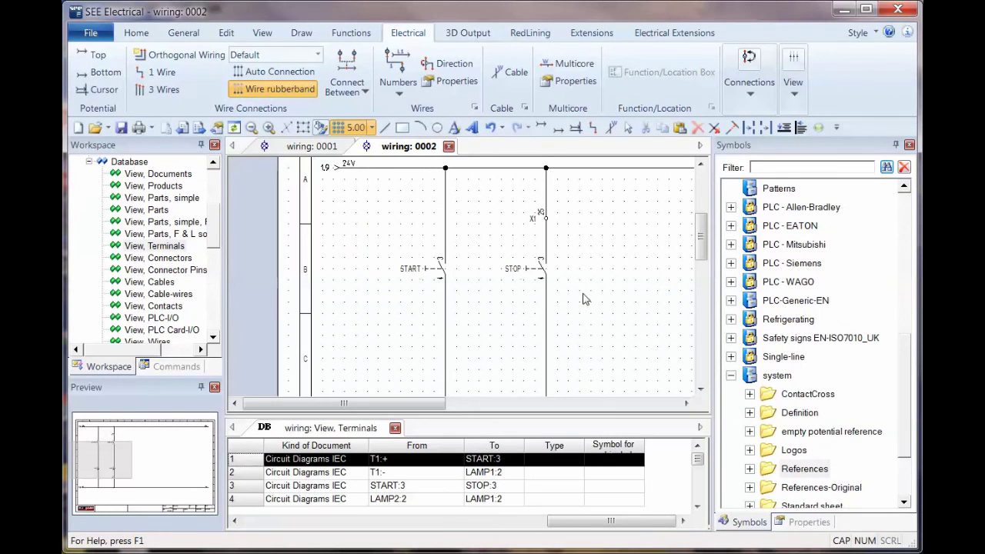
click(392, 168)
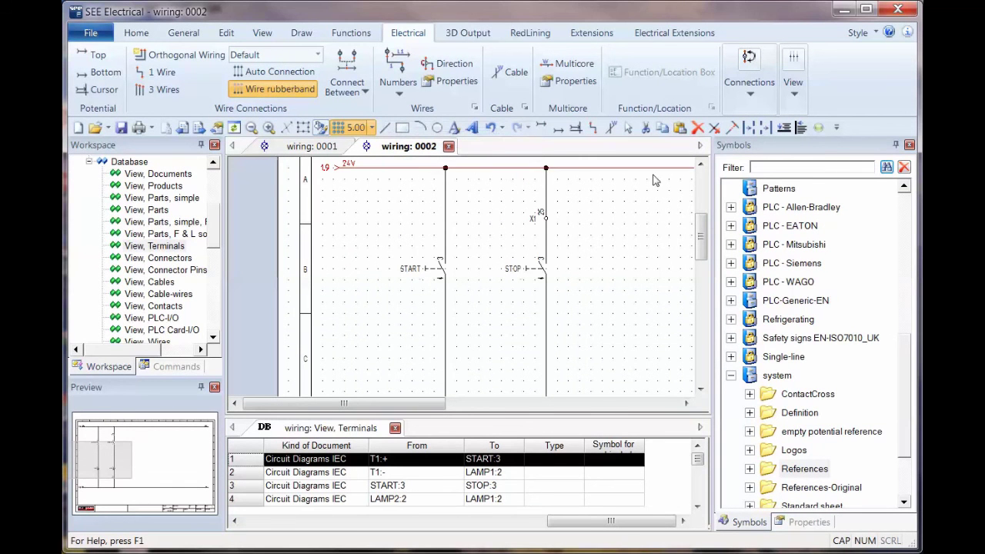